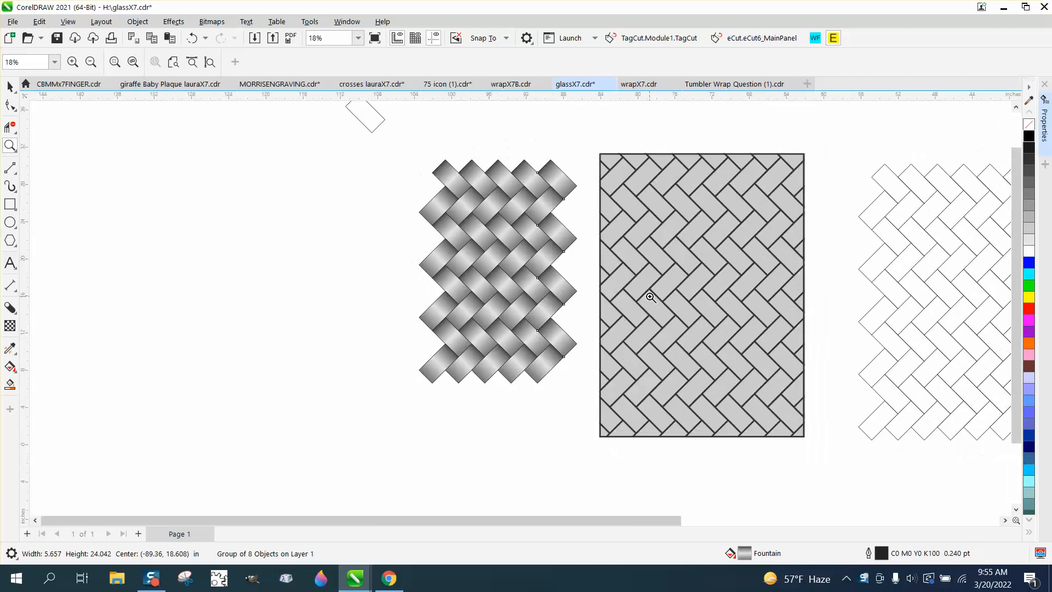
Set the outline width of the gradient-filled basket-weave pattern to 8 pt
click(10, 87)
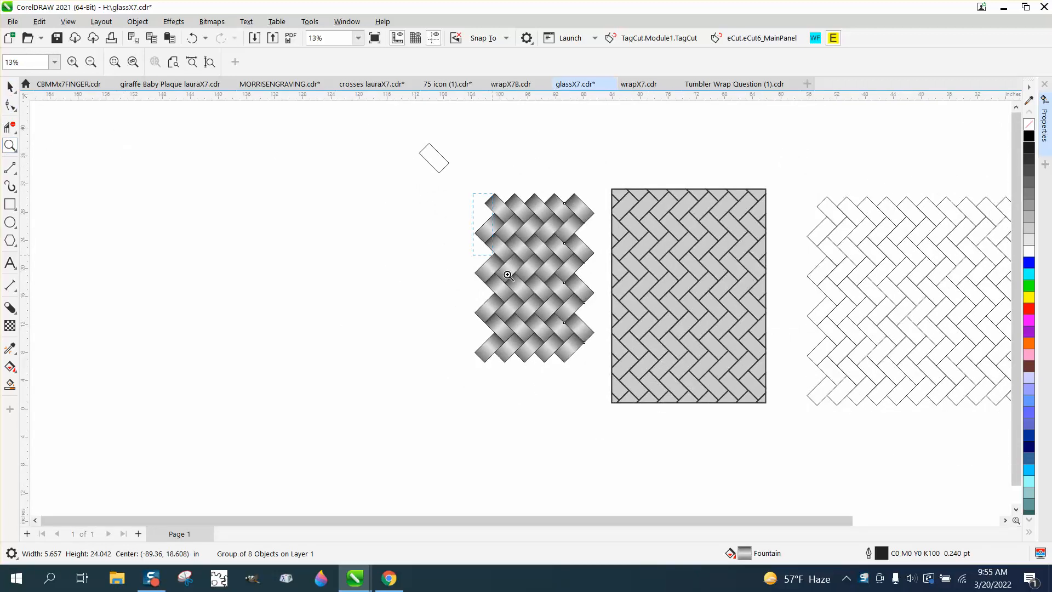
click(684, 418)
scroll(600, 410, down, 1)
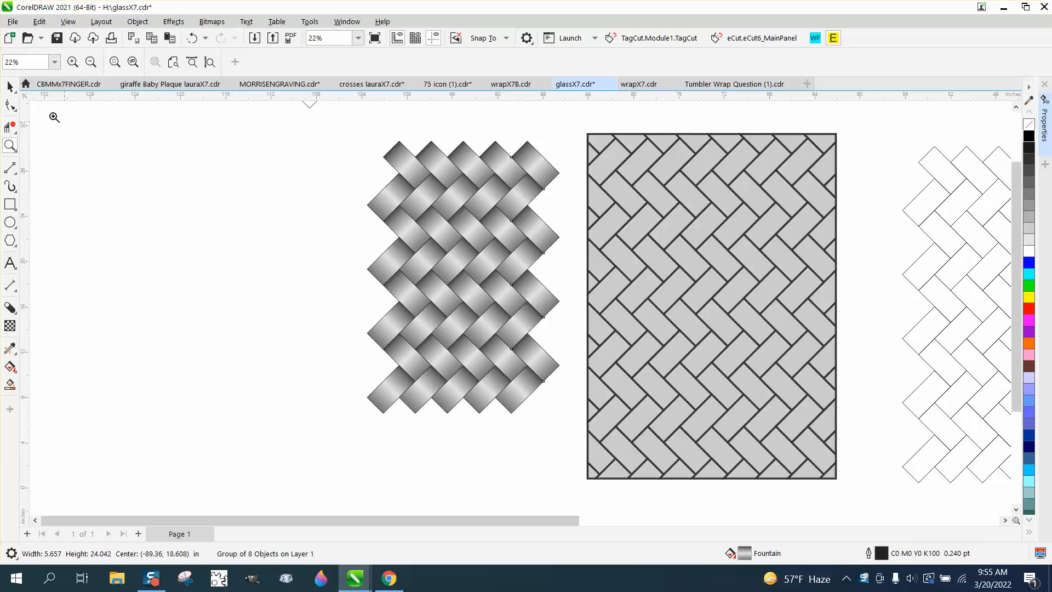
click(10, 86)
drag(360, 134, 584, 433)
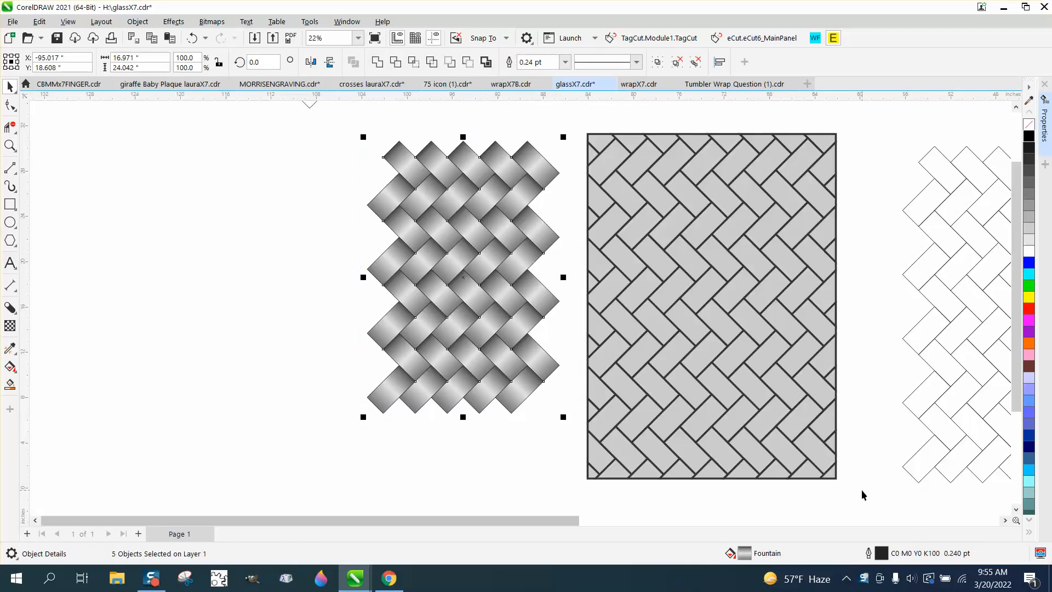
key(F12)
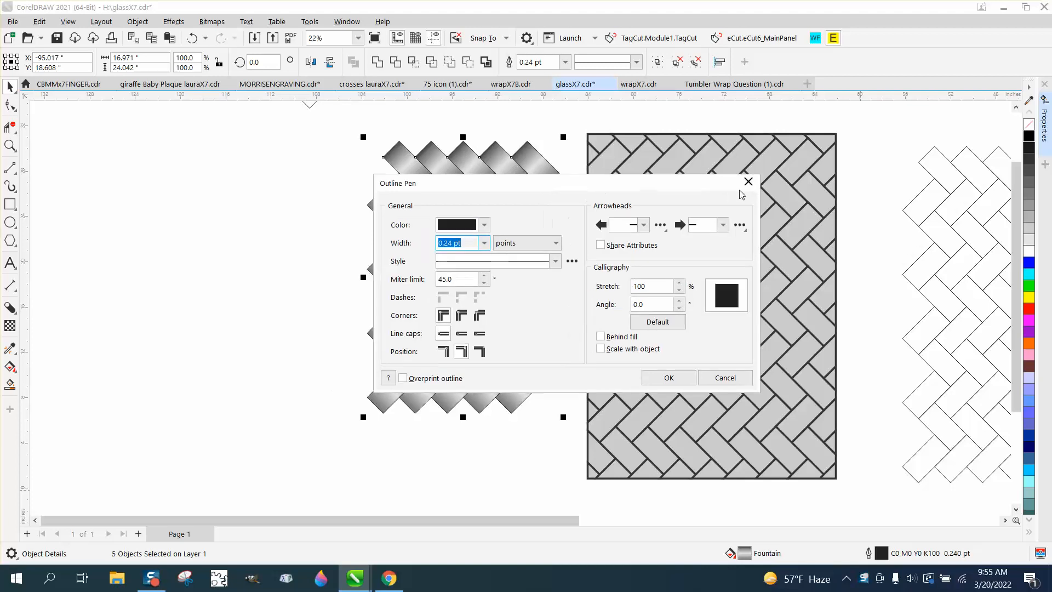
drag(606, 184, 876, 193)
click(718, 250)
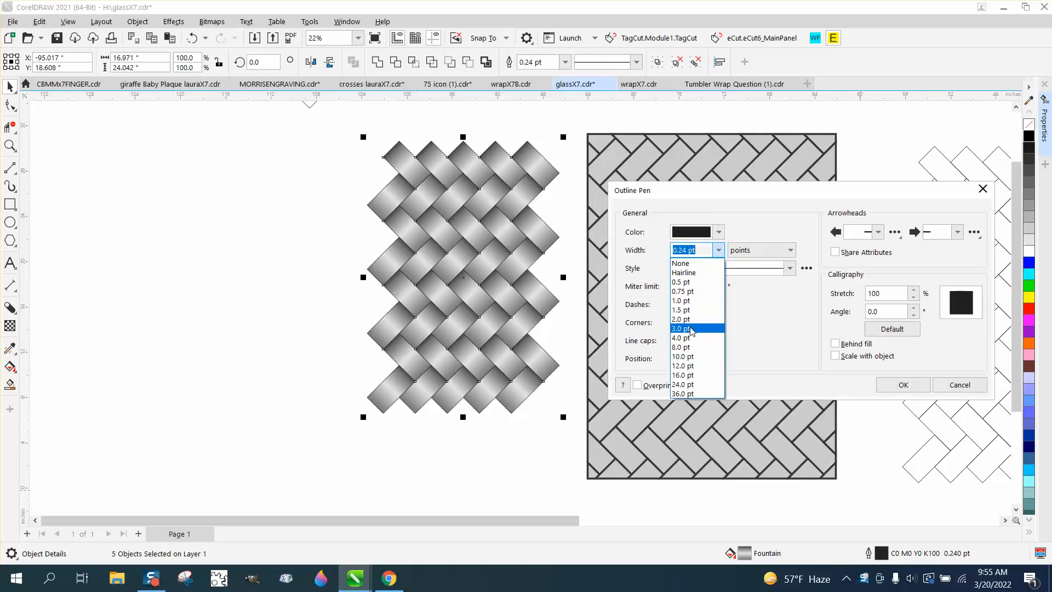
click(685, 347)
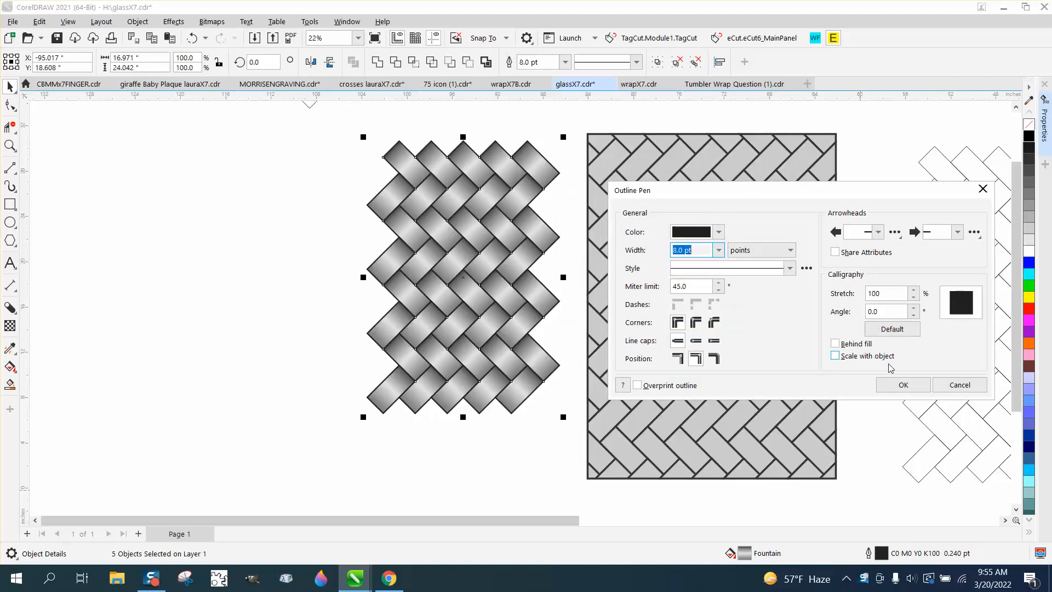
click(903, 384)
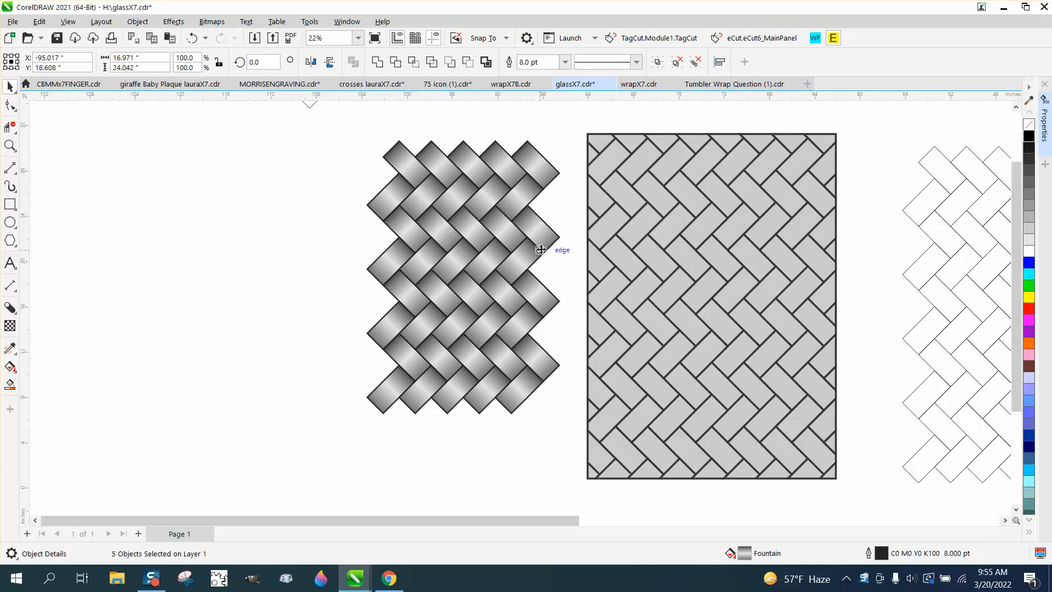
Move the small unfilled rectangle to about X -118.9, Y 29.2 in, and fill it with 20% Black
scroll(540, 250, down, 2)
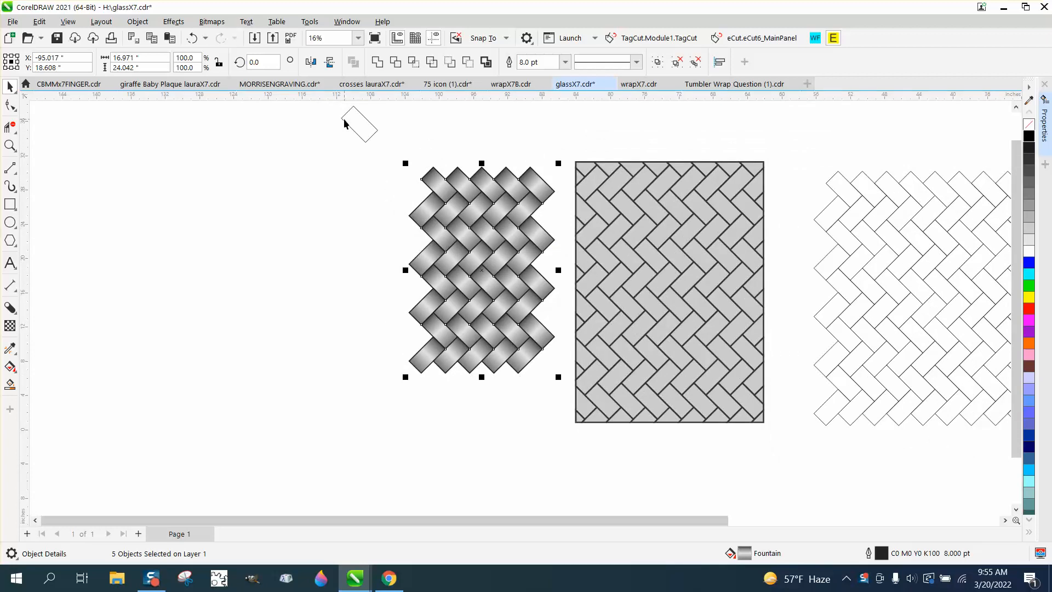
drag(353, 134, 272, 190)
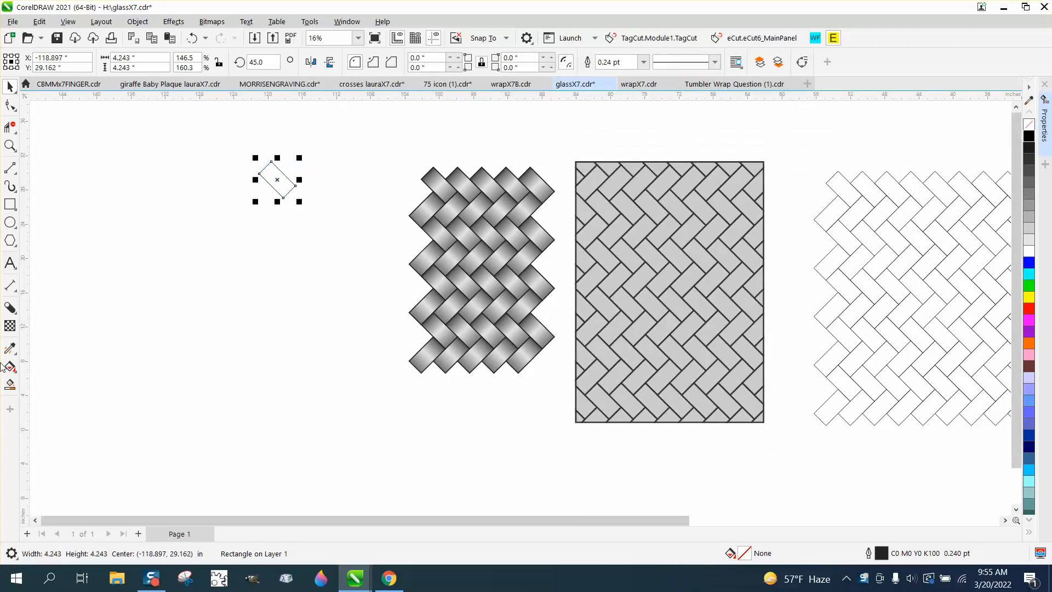
click(1030, 230)
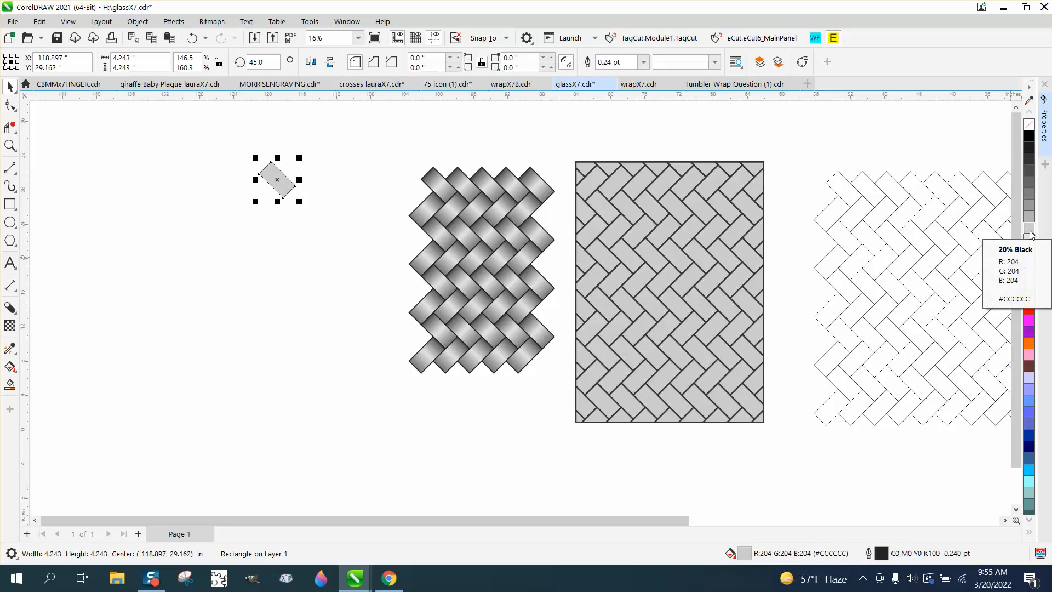
Apply a linear fountain fill along the small rectangle's length, with both end stops extended beyond its short edges
click(9, 145)
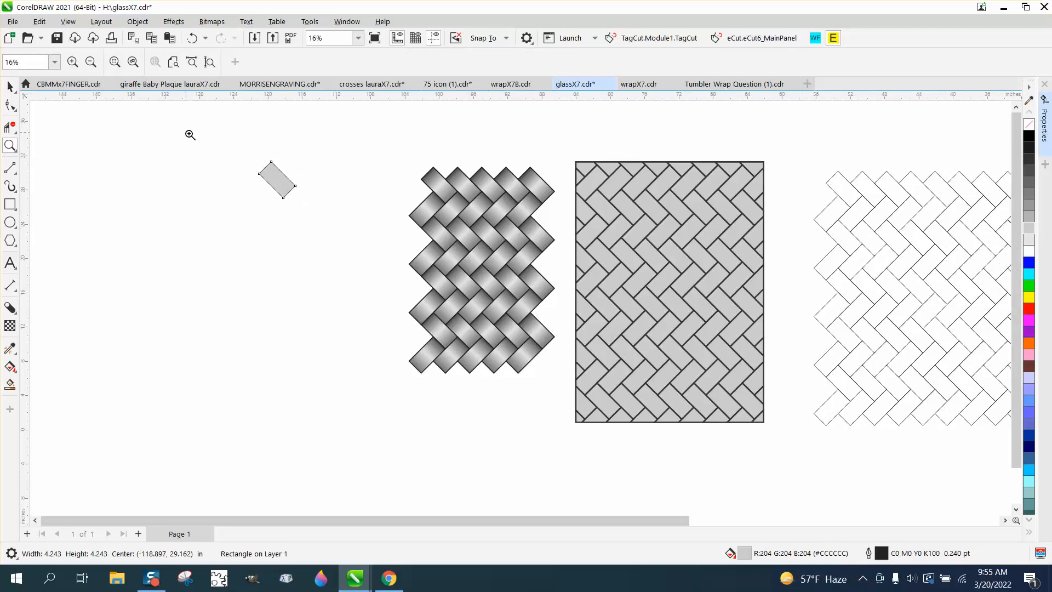
drag(190, 134, 460, 310)
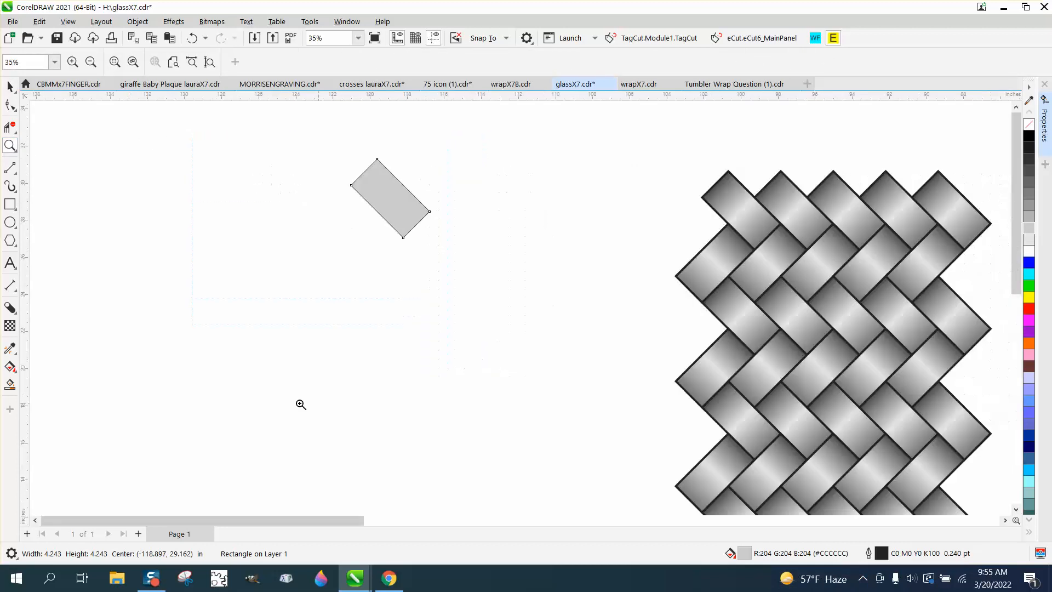
click(15, 372)
click(49, 365)
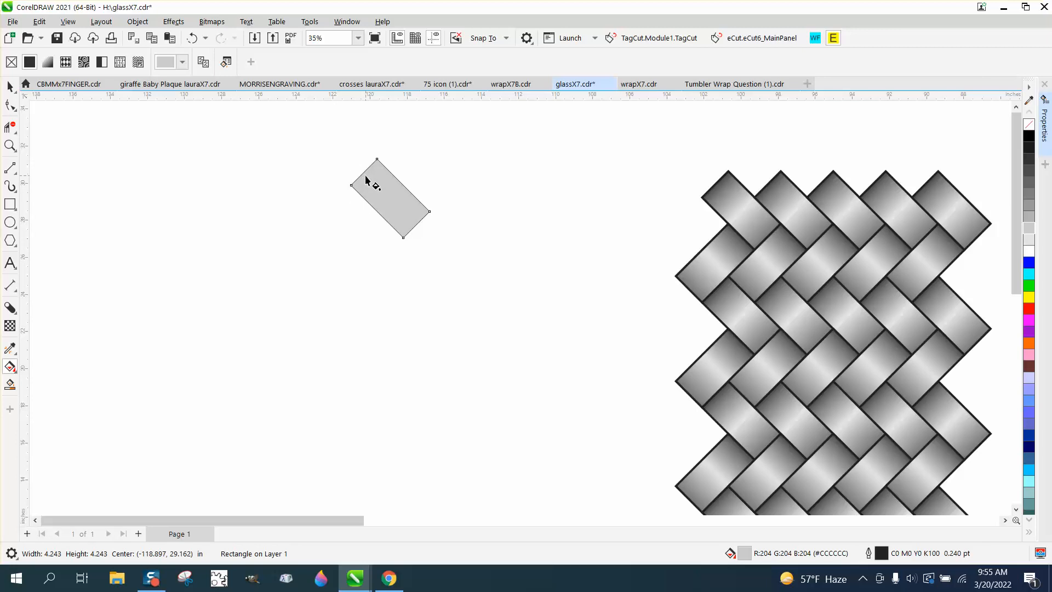
drag(365, 175, 453, 260)
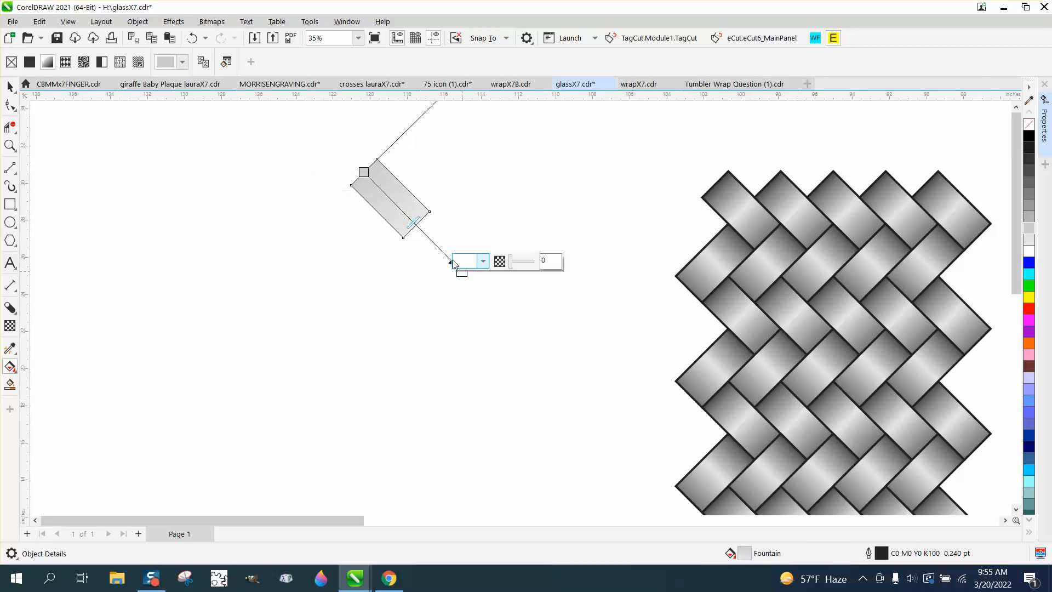
drag(364, 171, 341, 150)
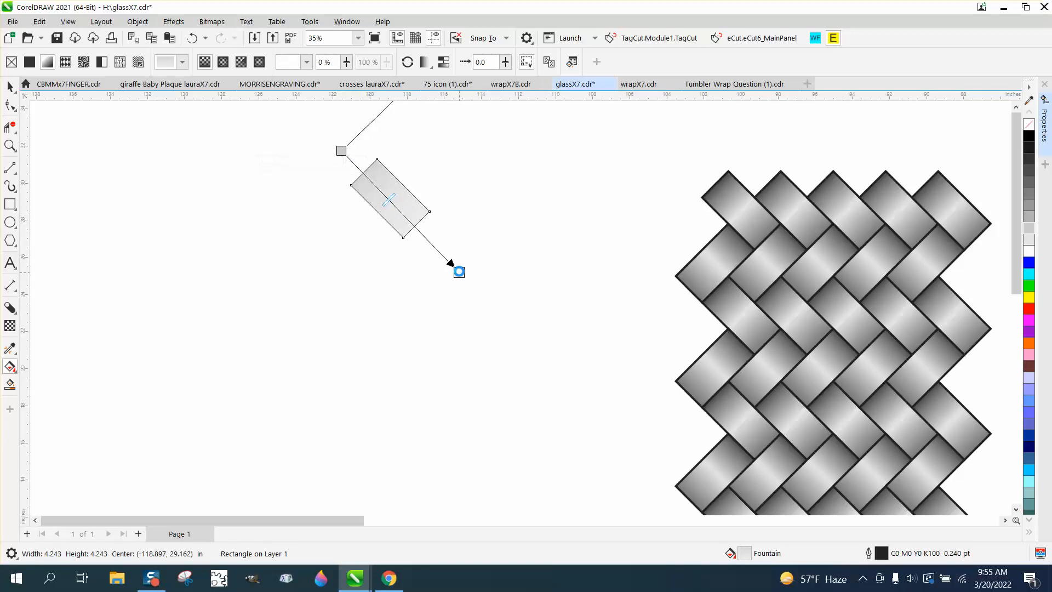
drag(462, 271, 450, 254)
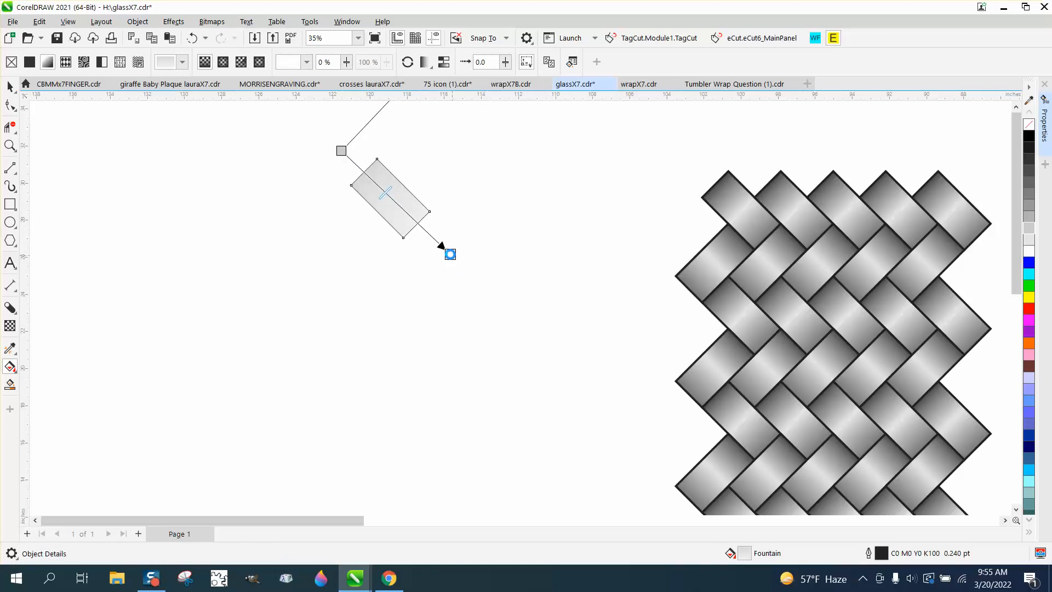
Add a white stop at 50% of the rectangle's gradient and color both end stops black
double_click(396, 204)
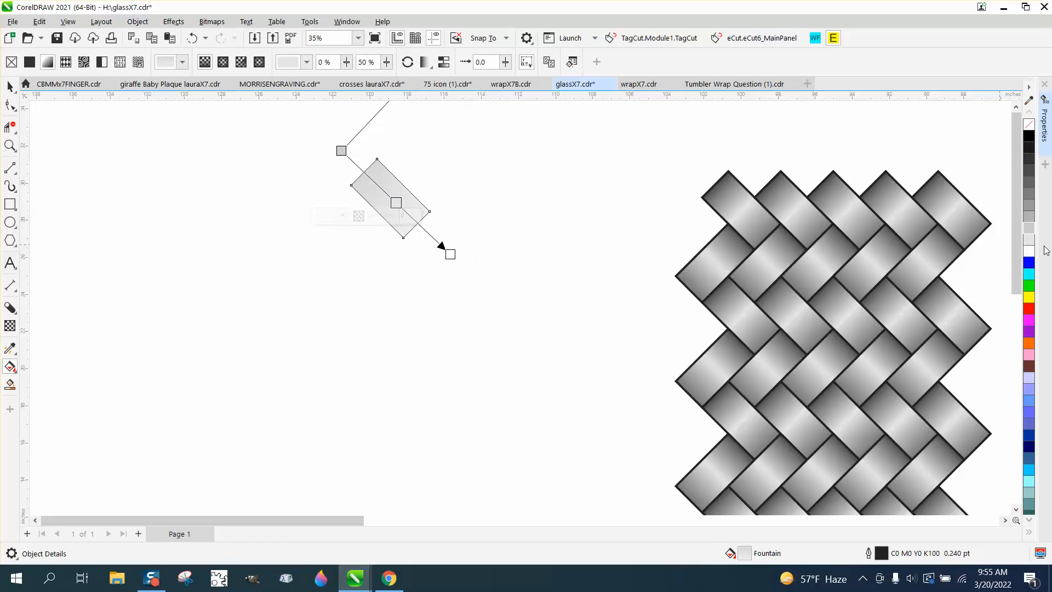
drag(933, 255, 396, 203)
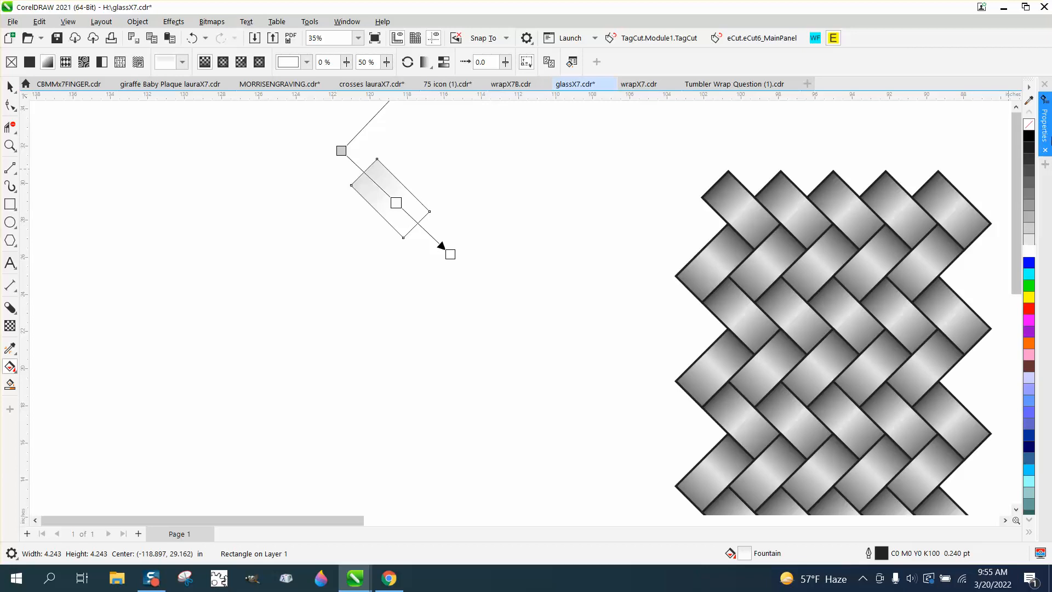
drag(1029, 136, 450, 255)
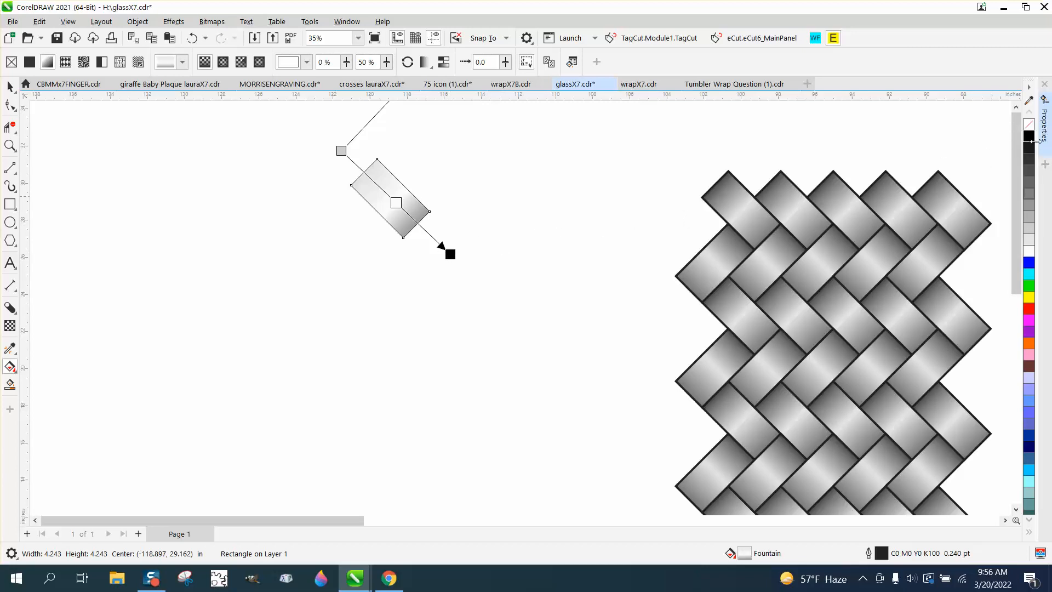
drag(1030, 137, 564, 339)
Shift the white middle stop of the rectangle's gradient to 47%
click(9, 146)
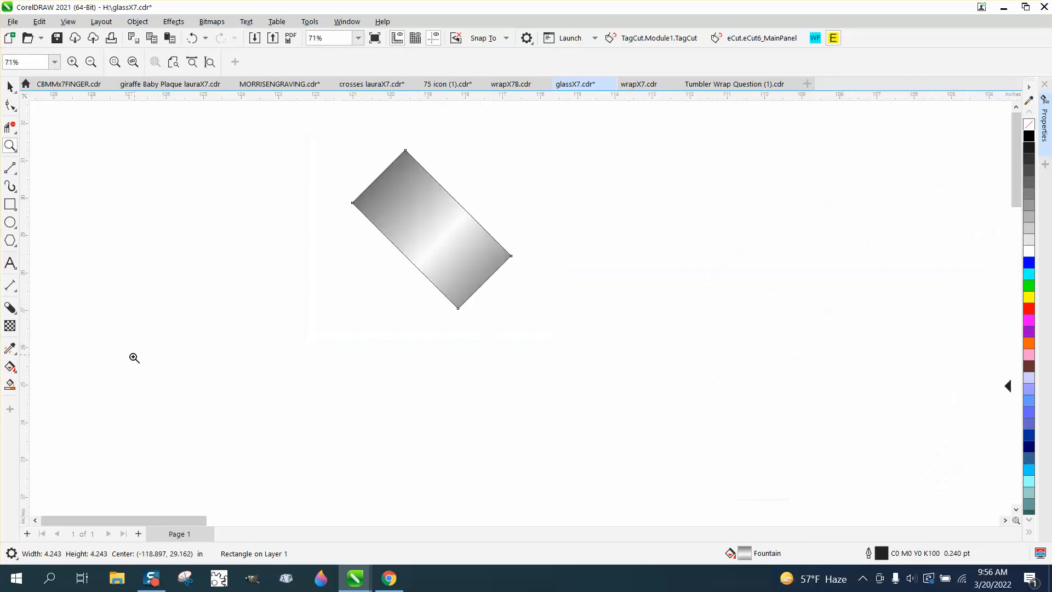
click(10, 366)
drag(442, 236, 436, 231)
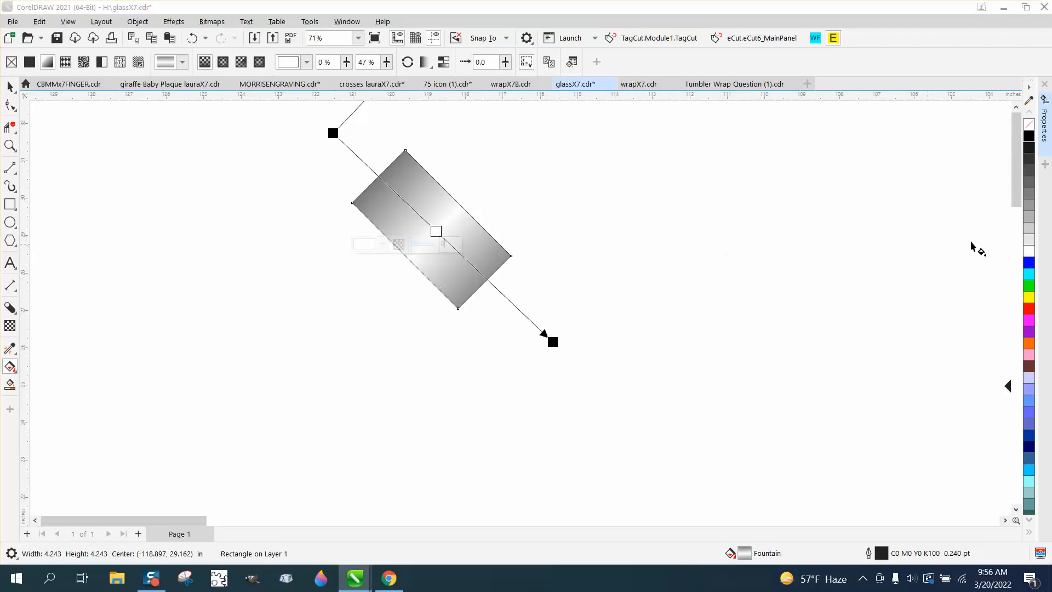
drag(1027, 242, 557, 269)
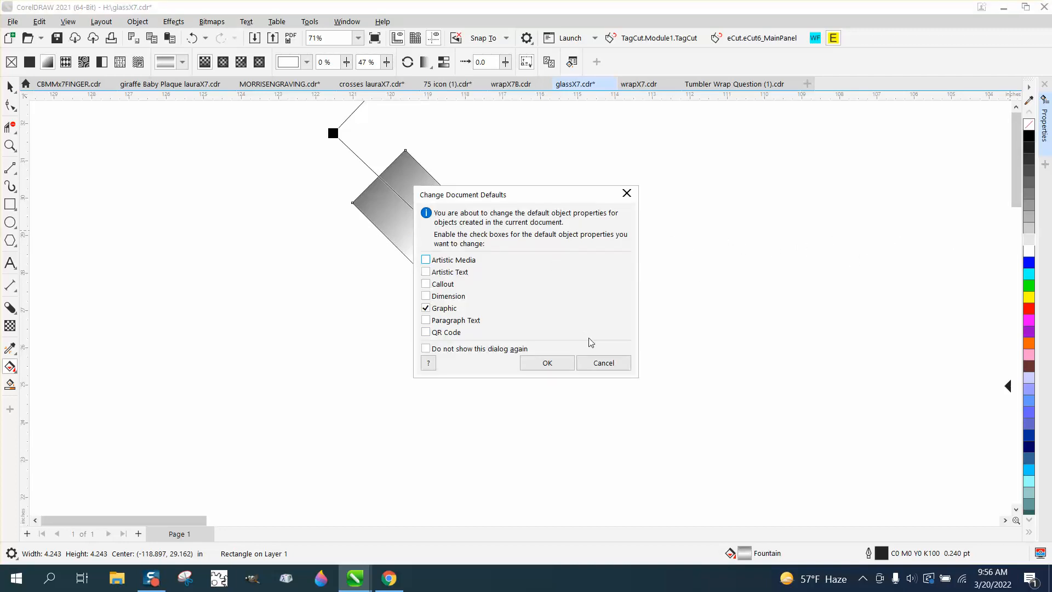
click(612, 363)
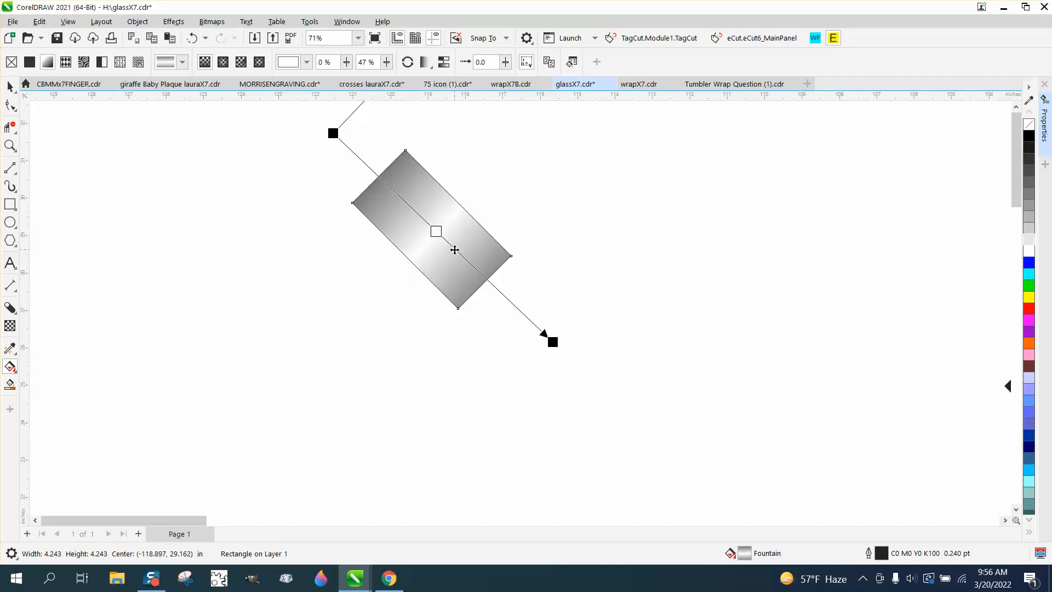
click(592, 279)
Add a light grey gradient stop at 41% and a white stop at 53%, on either side of the middle stop
click(432, 229)
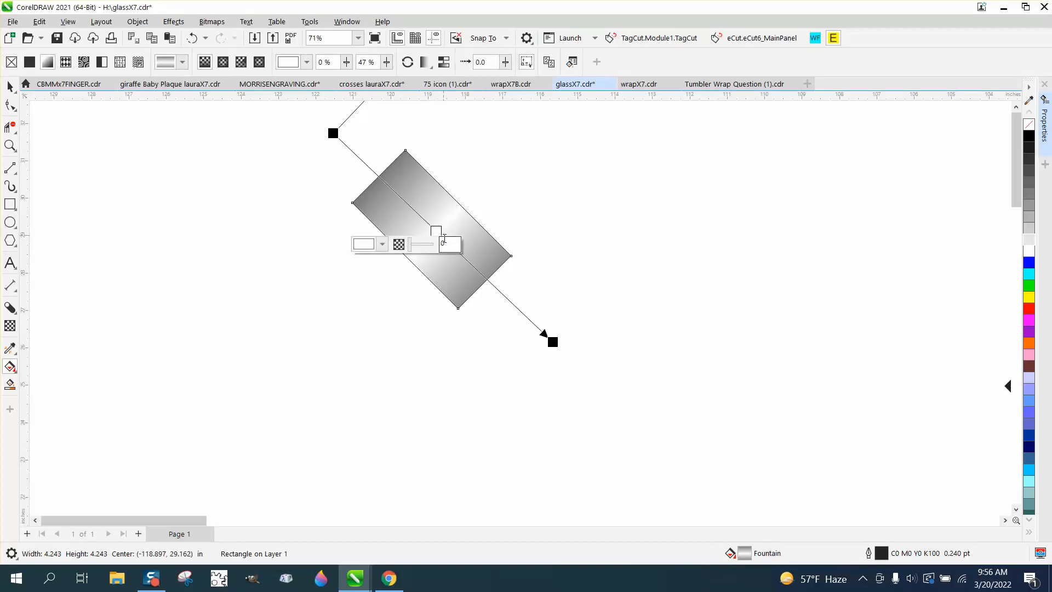
double_click(423, 218)
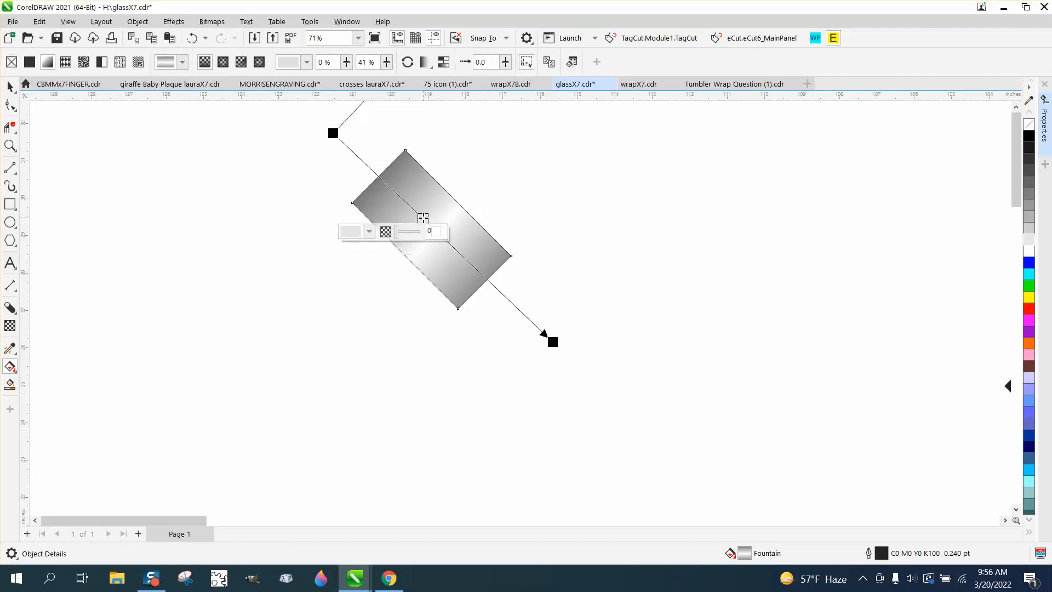
click(1028, 239)
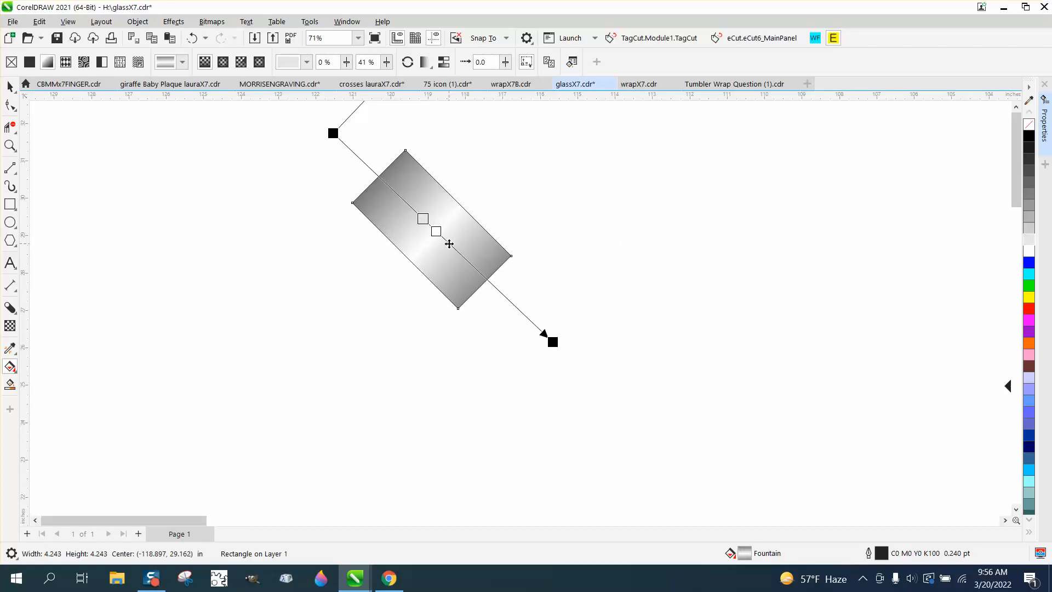
double_click(449, 243)
drag(619, 256, 450, 244)
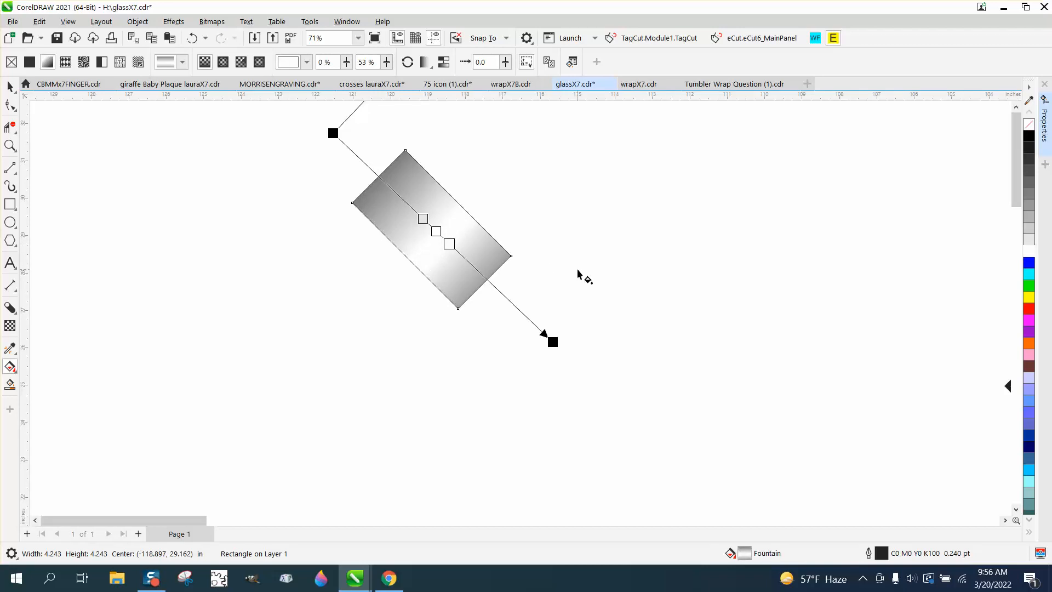
Move both black end stops of the gradient closer to the rectangle's short edges
drag(552, 341, 523, 313)
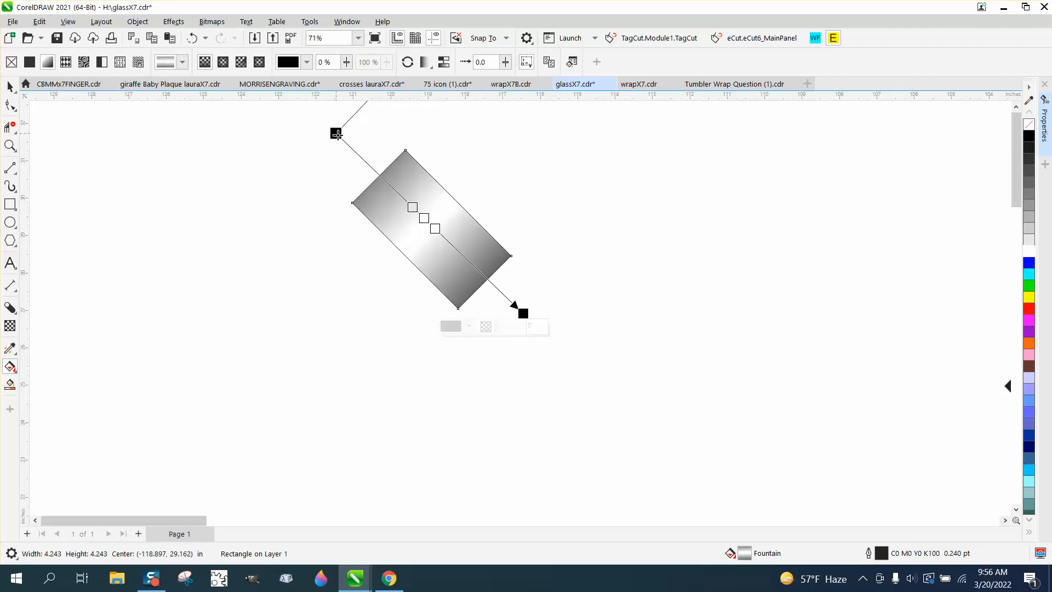
drag(336, 130, 352, 156)
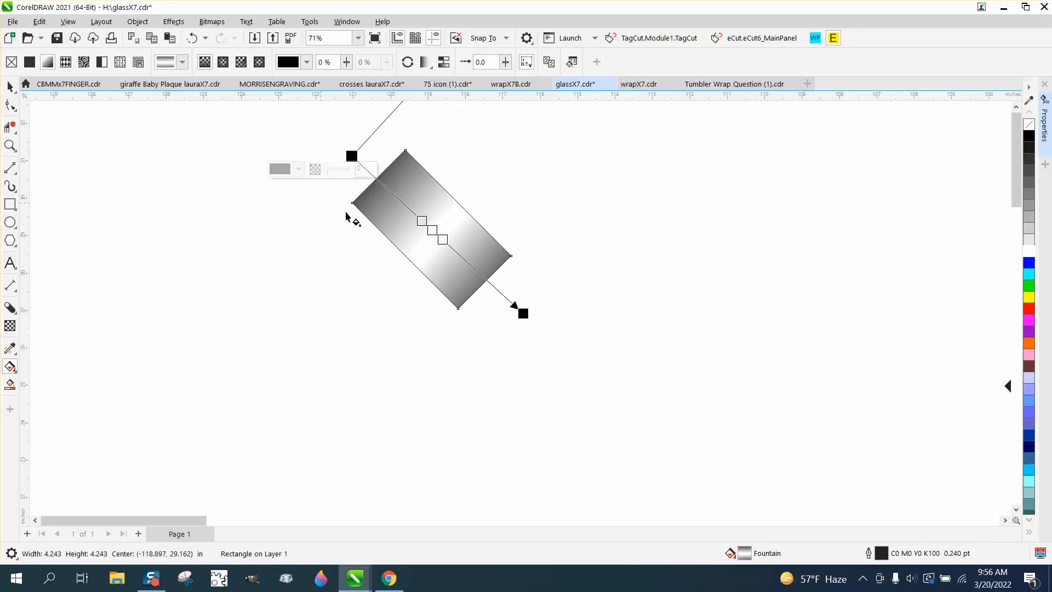
click(10, 86)
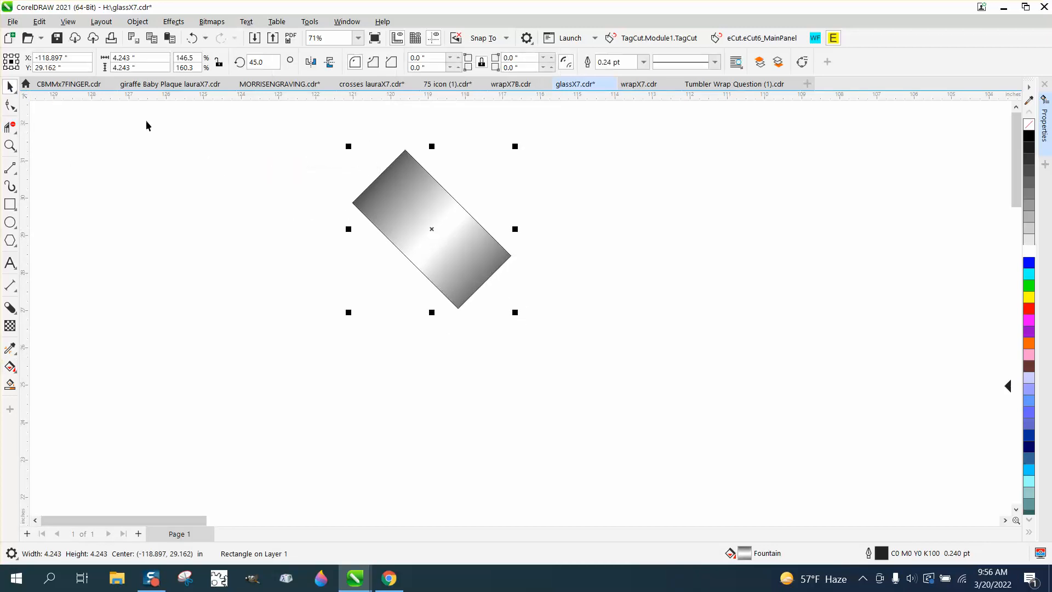
Duplicate the gradient rectangle 2.828 in straight down, snapping the copy's upper corner to the midpoint of the original's lower long edge
drag(333, 134, 643, 388)
drag(405, 151, 405, 263)
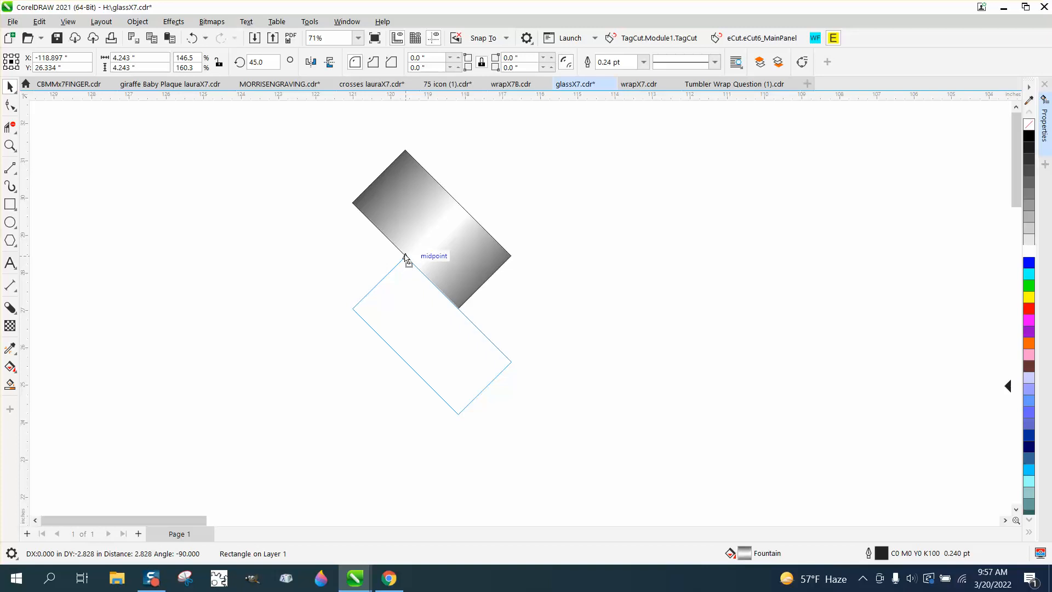
drag(405, 258, 406, 258)
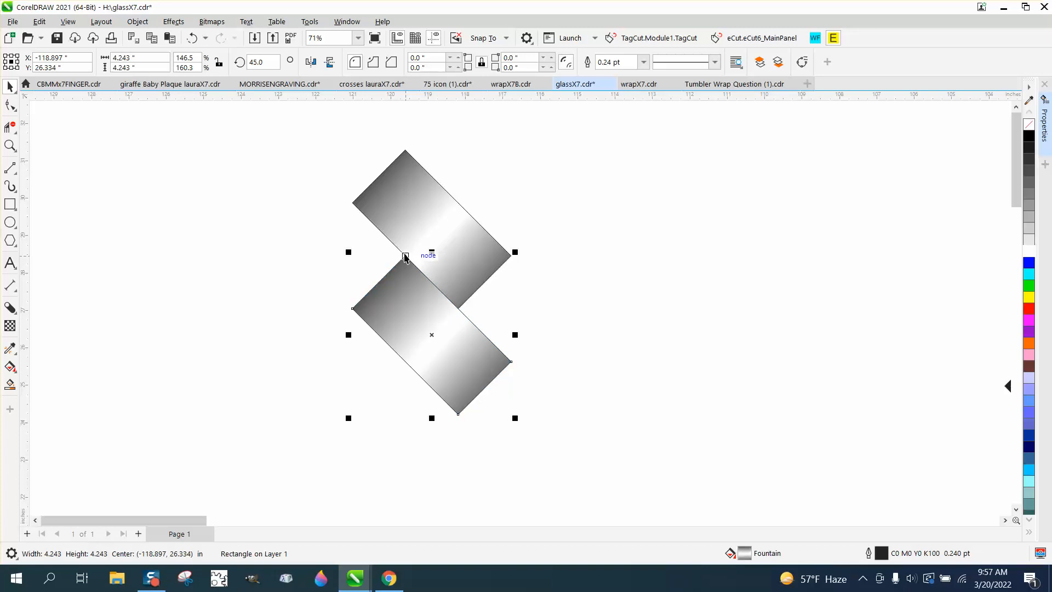
Mirror the copied rectangle horizontally and move it left so its short end meets the lower half of the original's long edge
scroll(402, 255, down, 2)
scroll(397, 253, down, 1)
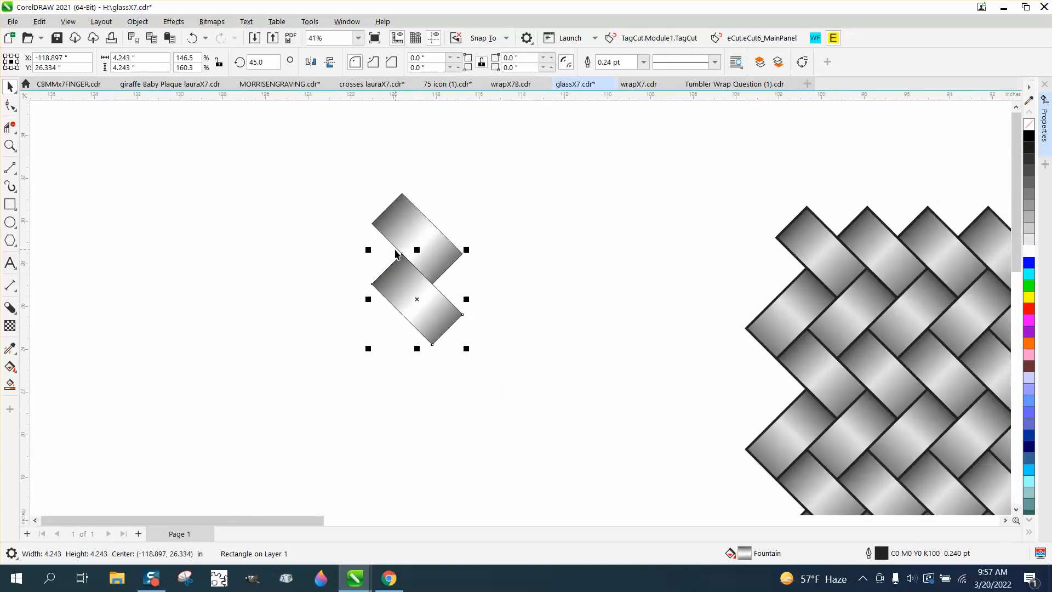
click(310, 62)
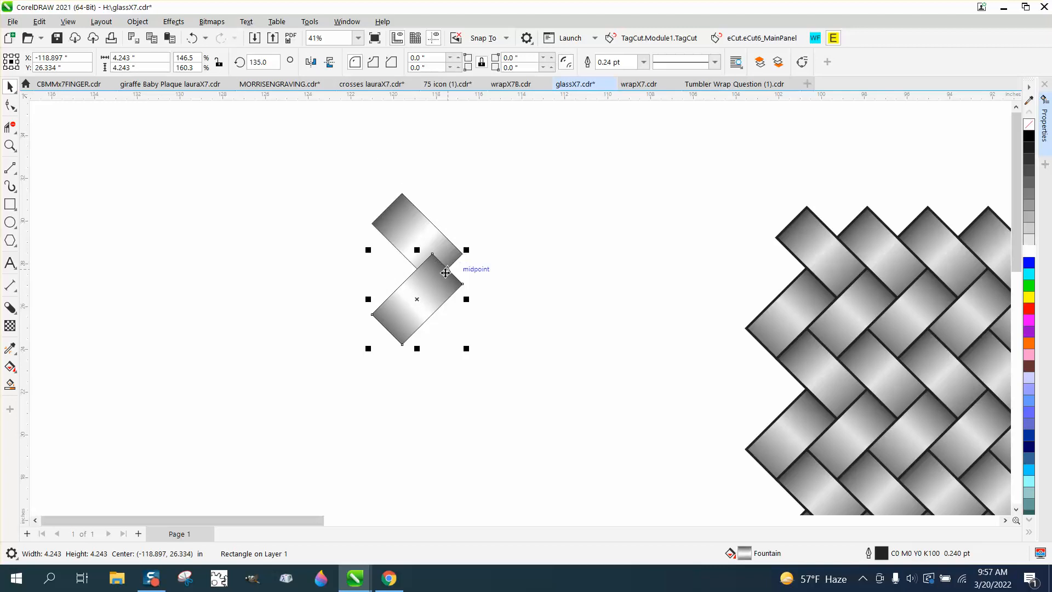
drag(460, 286, 426, 288)
Duplicate the pair of gradient rectangles downward and move the copy up against the lower rectangle to continue the zigzag
scroll(390, 268, down, 2)
drag(346, 189, 512, 355)
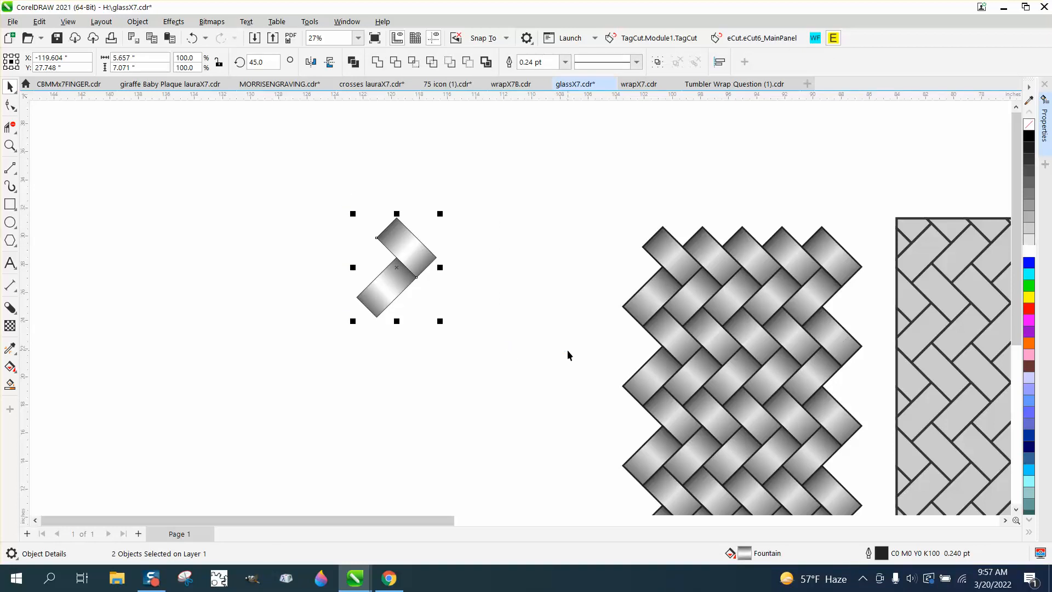
drag(399, 218, 398, 370)
click(192, 37)
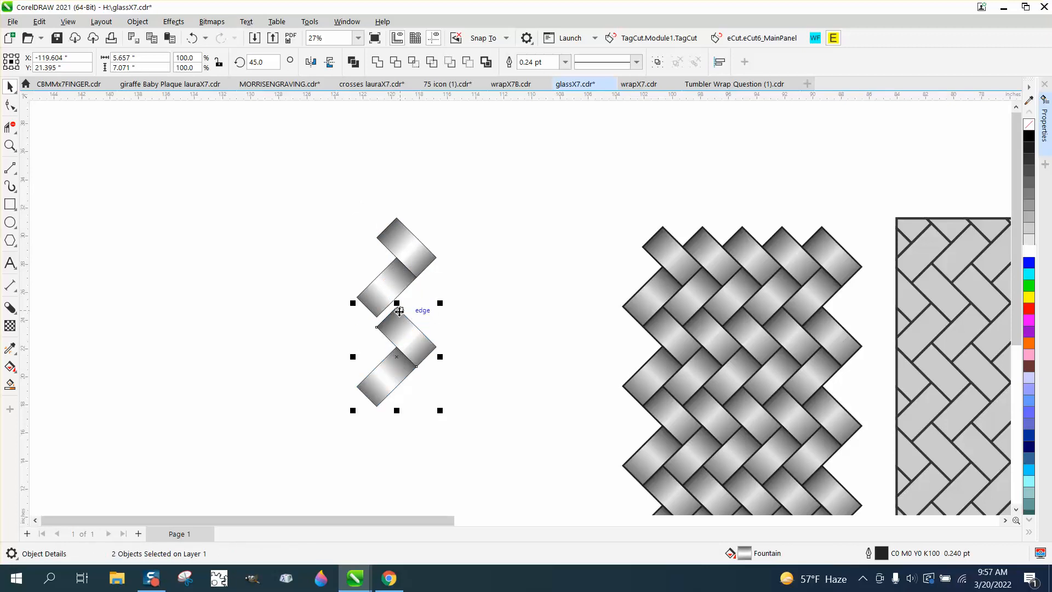
drag(379, 329, 377, 318)
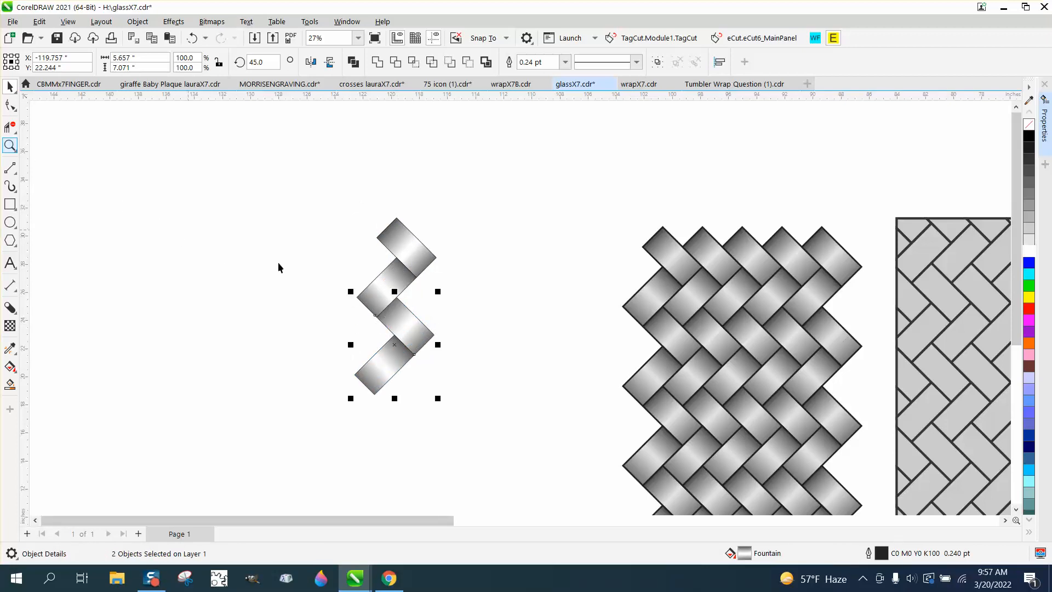
Group the lower pair of rectangles and snap its upper rectangle's leftmost corner to the bottom corner of the pair above
drag(329, 270, 442, 336)
click(15, 157)
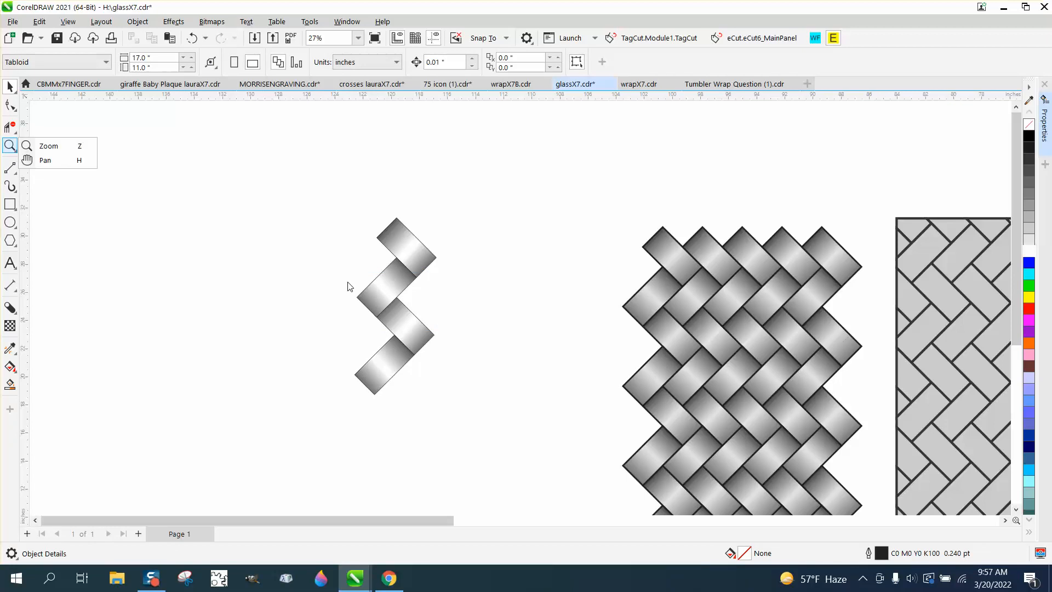
click(80, 146)
drag(304, 274, 474, 371)
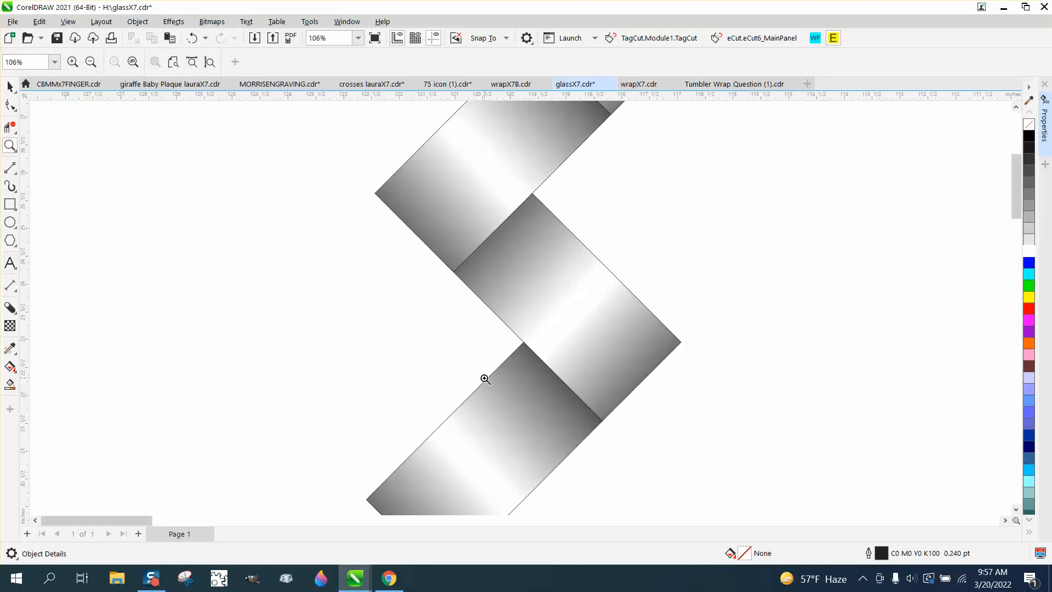
scroll(412, 335, down, 1)
click(10, 86)
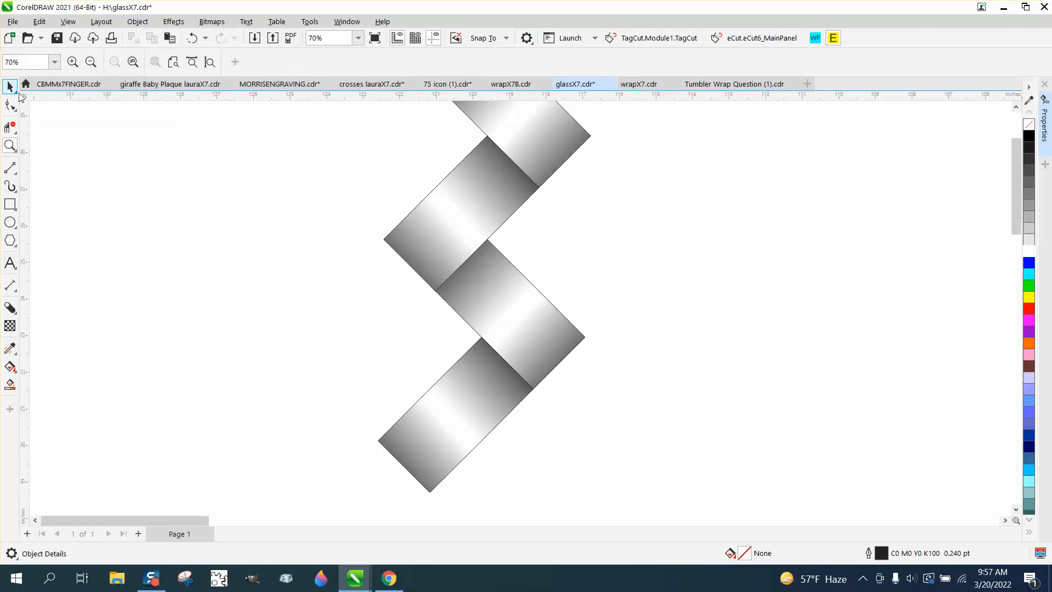
drag(517, 326, 550, 359)
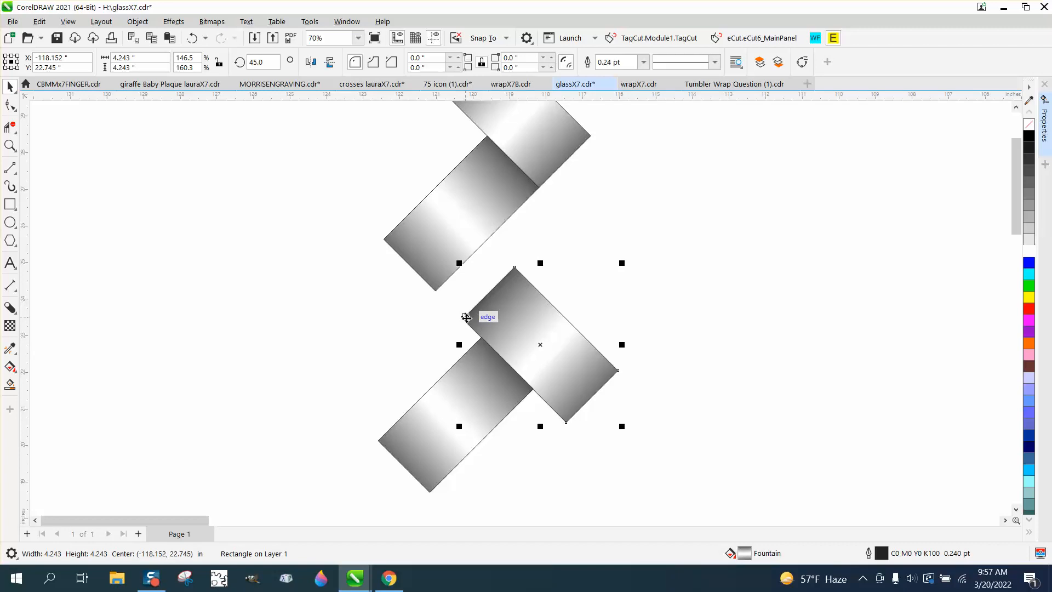
click(192, 38)
drag(302, 225, 706, 526)
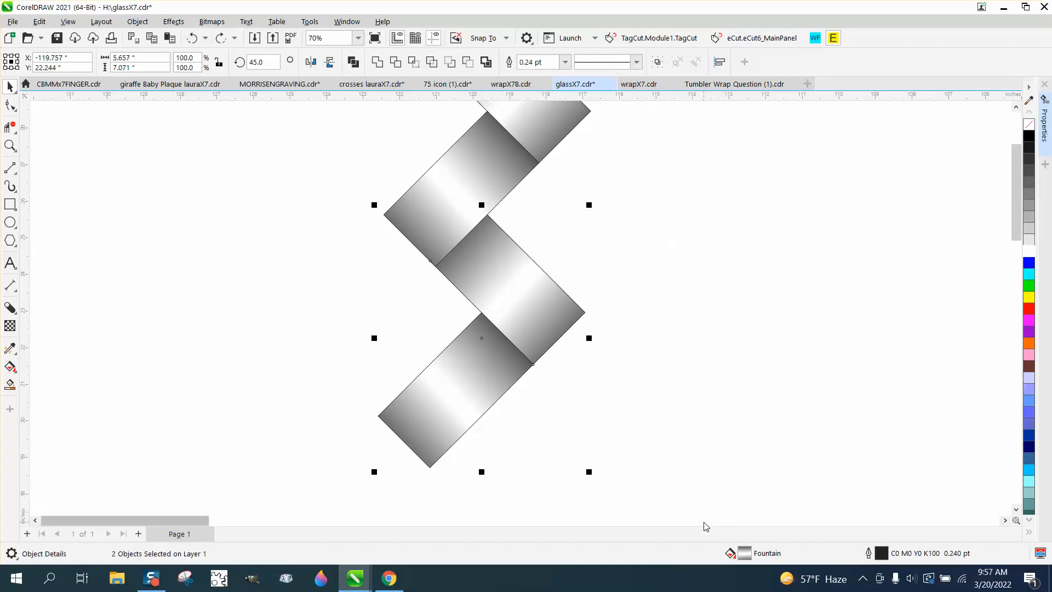
key(ctrl+g)
drag(546, 307, 597, 359)
drag(477, 308, 438, 268)
Duplicate the grouped pair straight down twice, each copy offset 5.657 in, to extend the zigzag to eight rectangles
scroll(438, 267, down, 3)
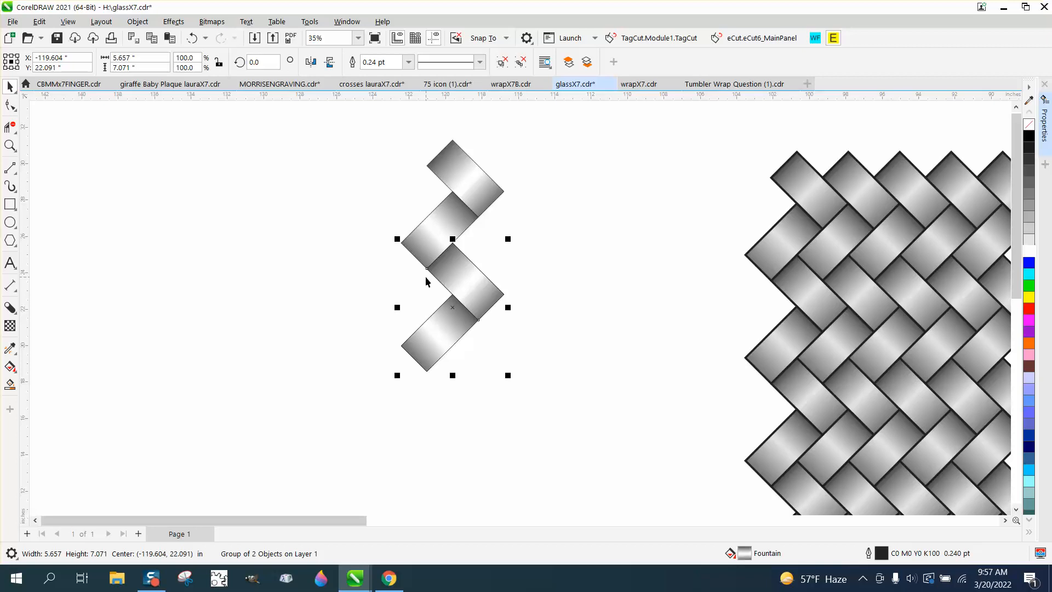
drag(452, 245, 427, 370)
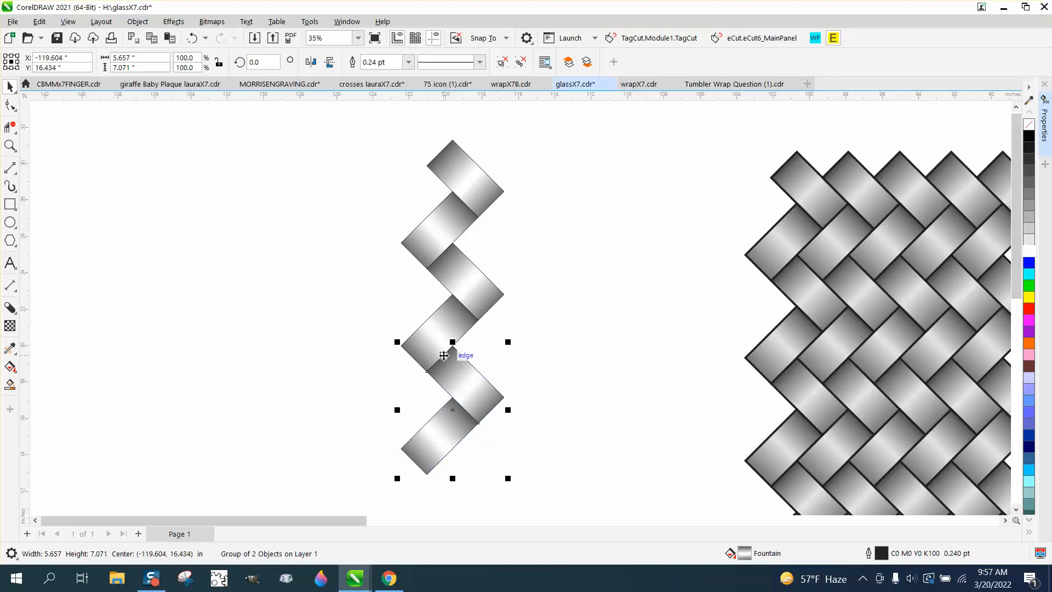
key(ctrl+d)
scroll(468, 311, down, 4)
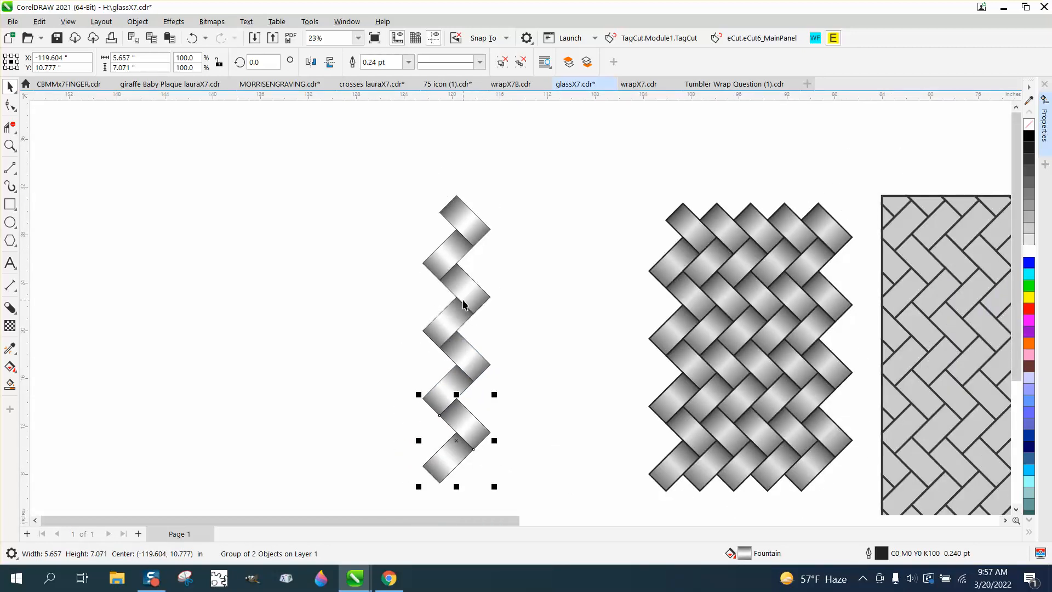
Group the whole zigzag column and add four copies to its right, each offset about 2.83 in
drag(573, 485, 580, 491)
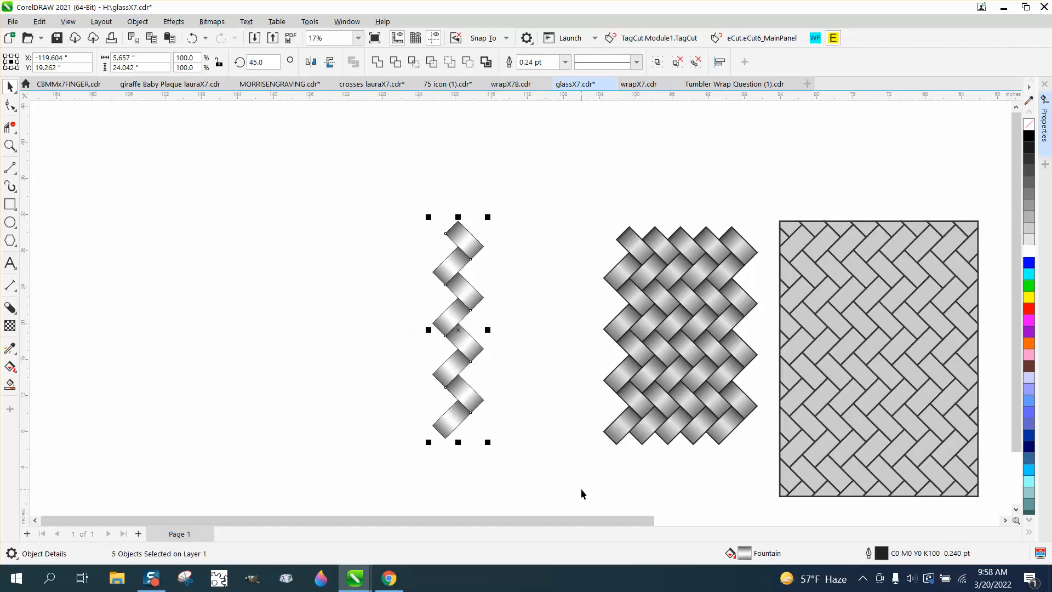
key(ctrl+g)
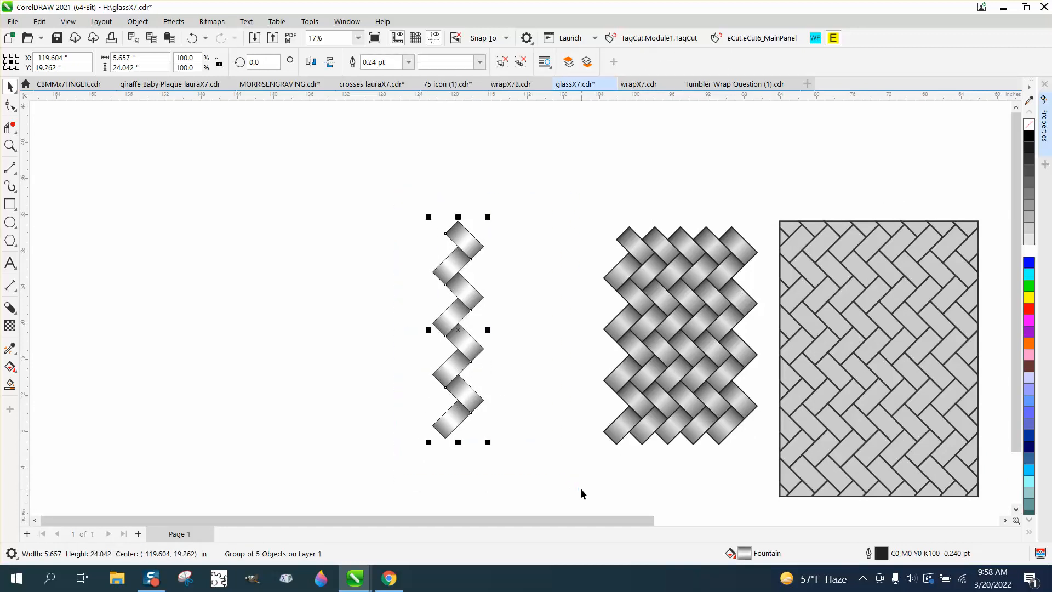
drag(434, 277, 460, 277)
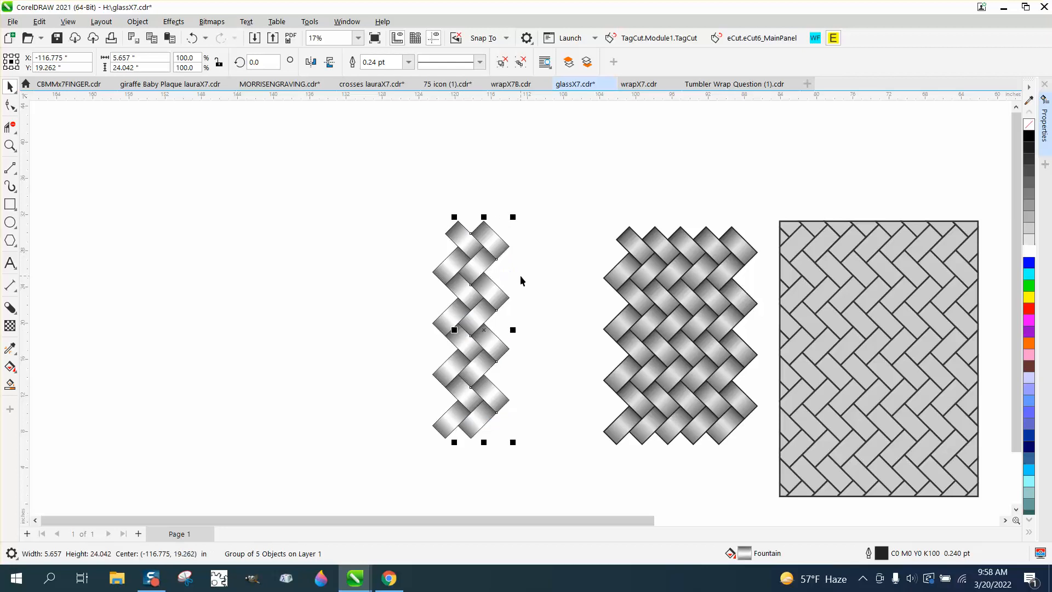
key(ctrl+r)
key(ctrl+r)
key(ctrl+r)
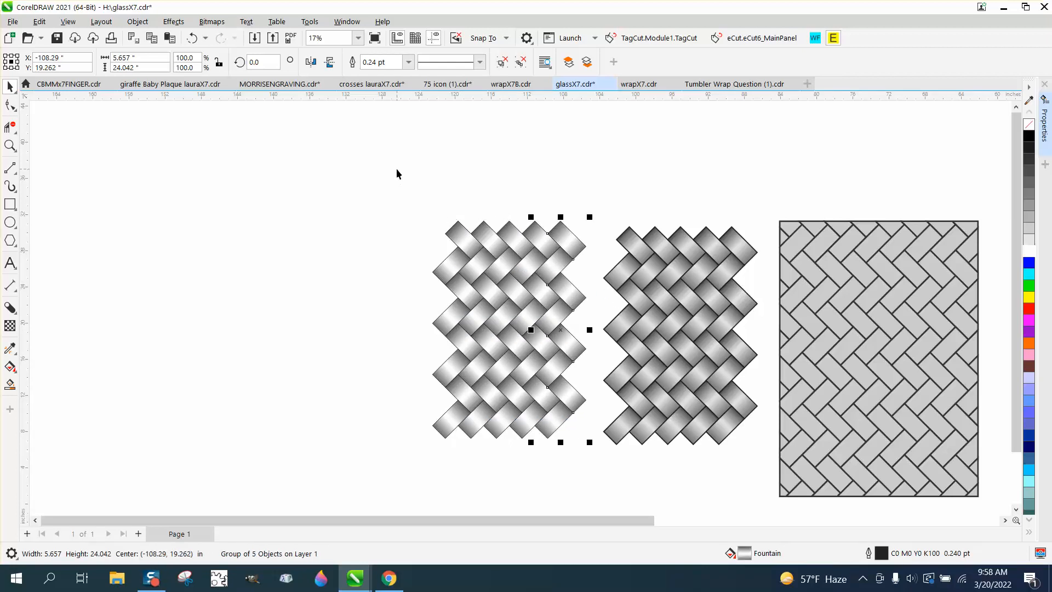
Move the five-column weave left onto the empty canvas, away from the example weave, and group its columns
drag(398, 174, 613, 457)
drag(511, 328, 263, 324)
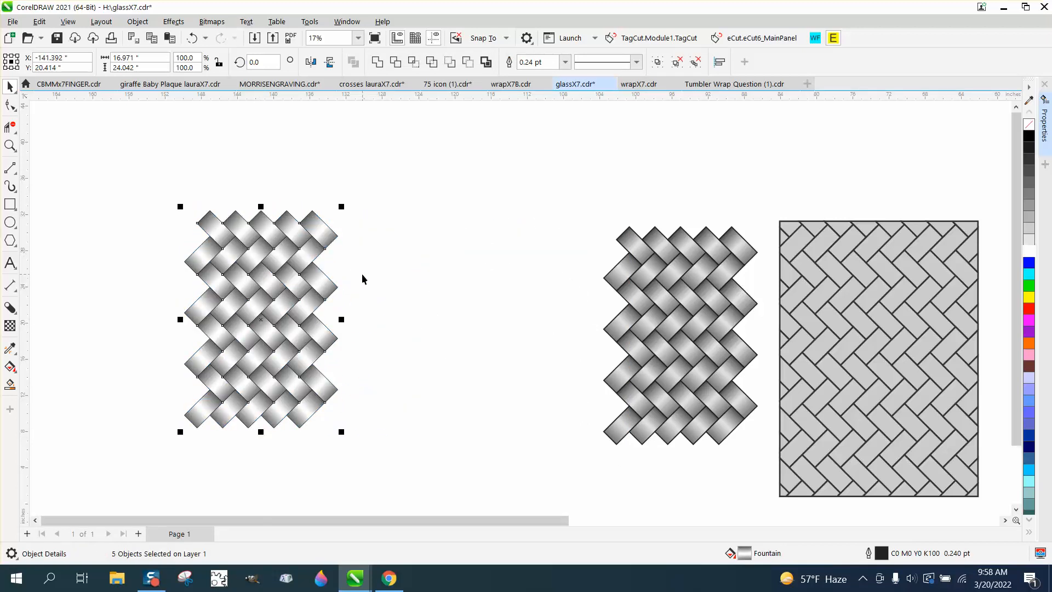
key(ctrl+g)
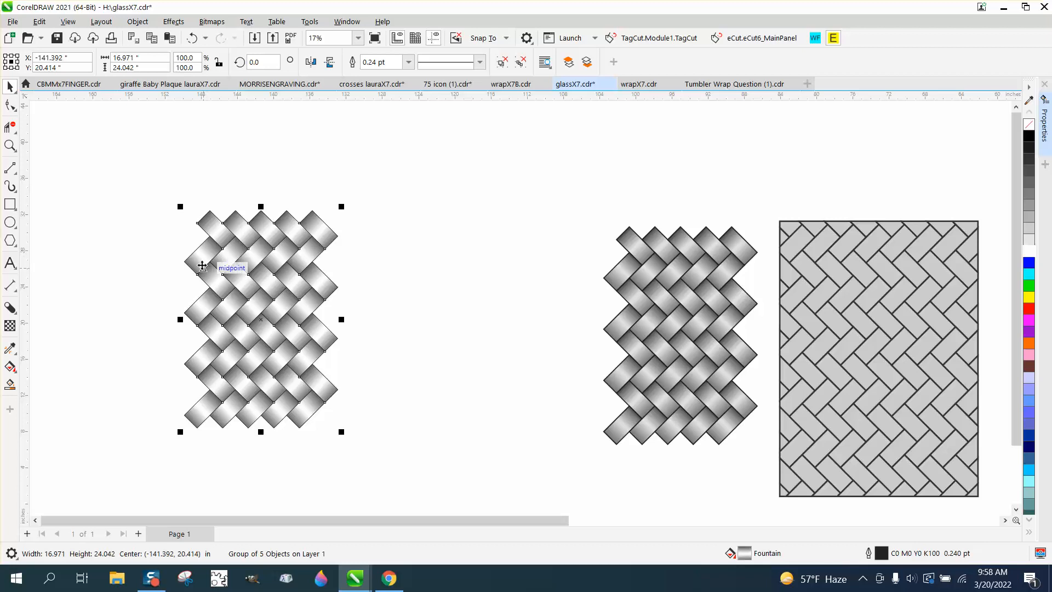
Duplicate the weave group about 14.14 in to the right so the columns interlock, and group both halves together
drag(186, 262, 191, 265)
drag(333, 279, 318, 266)
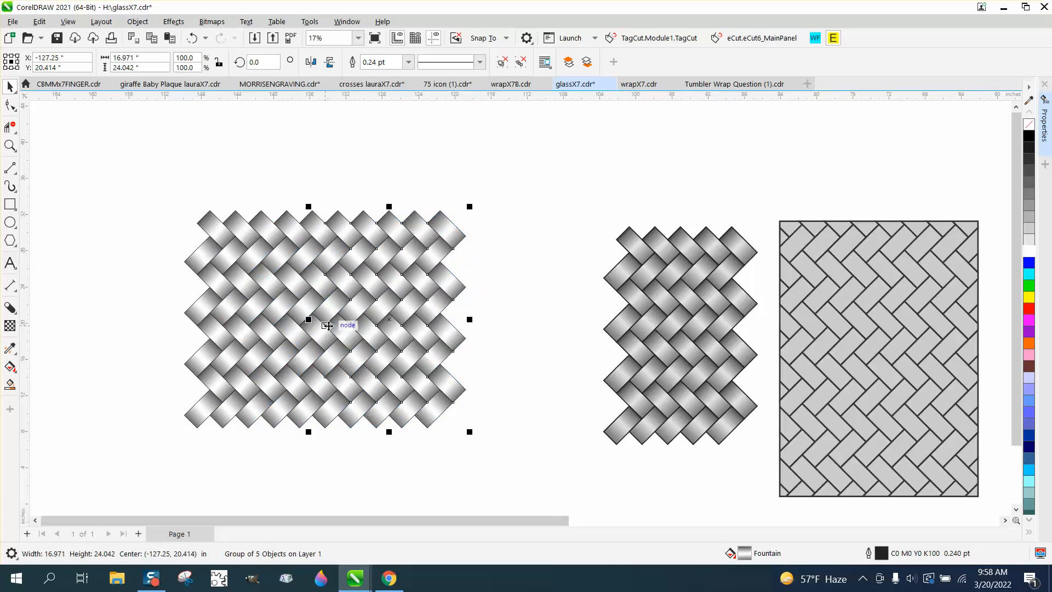
drag(165, 160, 576, 515)
key(ctrl+g)
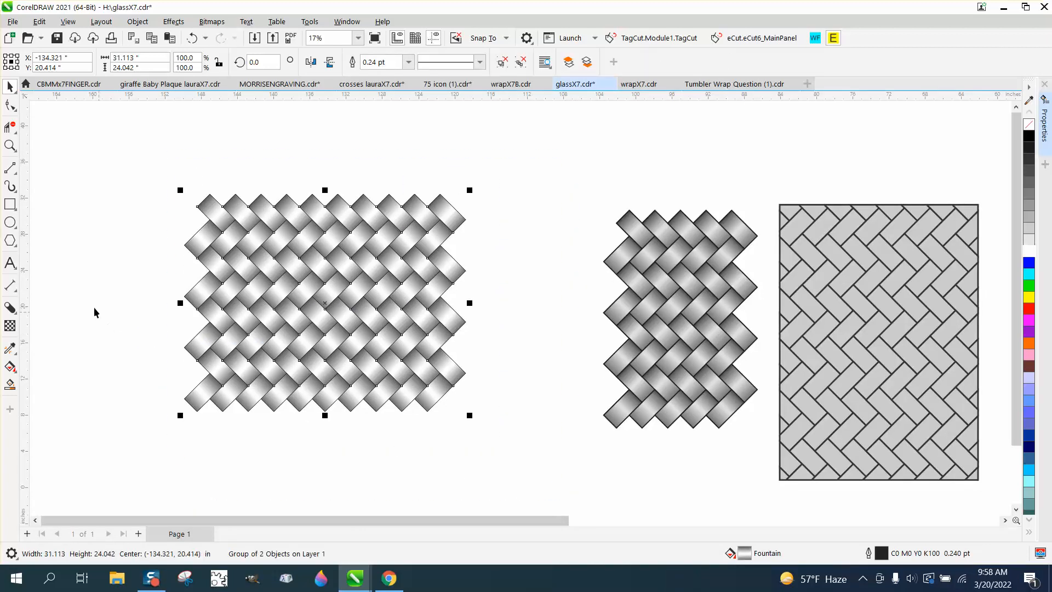
Draw a rectangle about 23.3 by 19.1 in inside the weave's ragged edges and centre it on the weave
click(11, 204)
drag(217, 214, 428, 386)
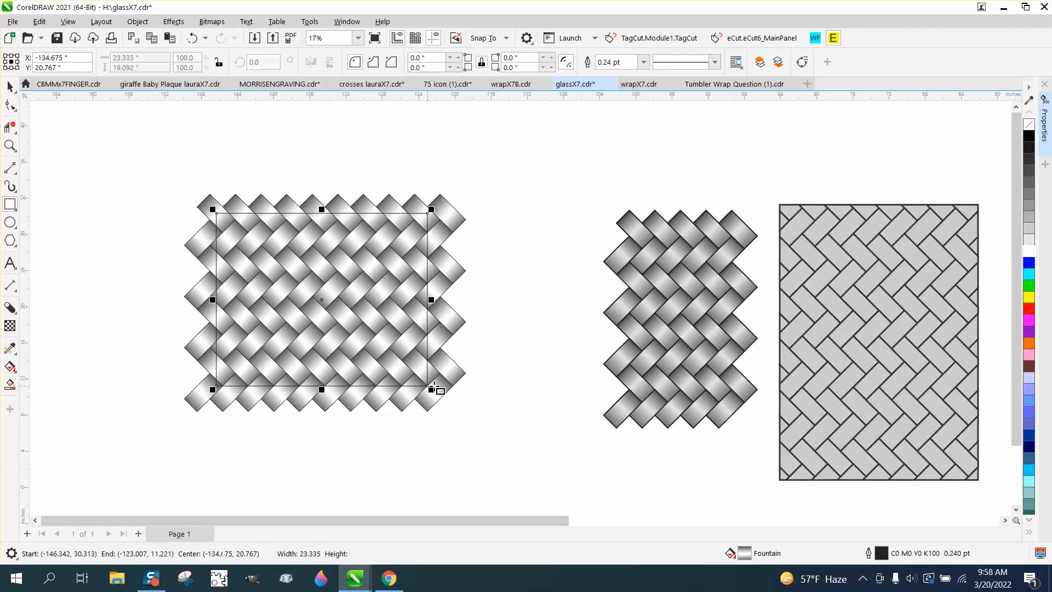
click(10, 86)
drag(136, 143, 536, 487)
key(e)
key(c)
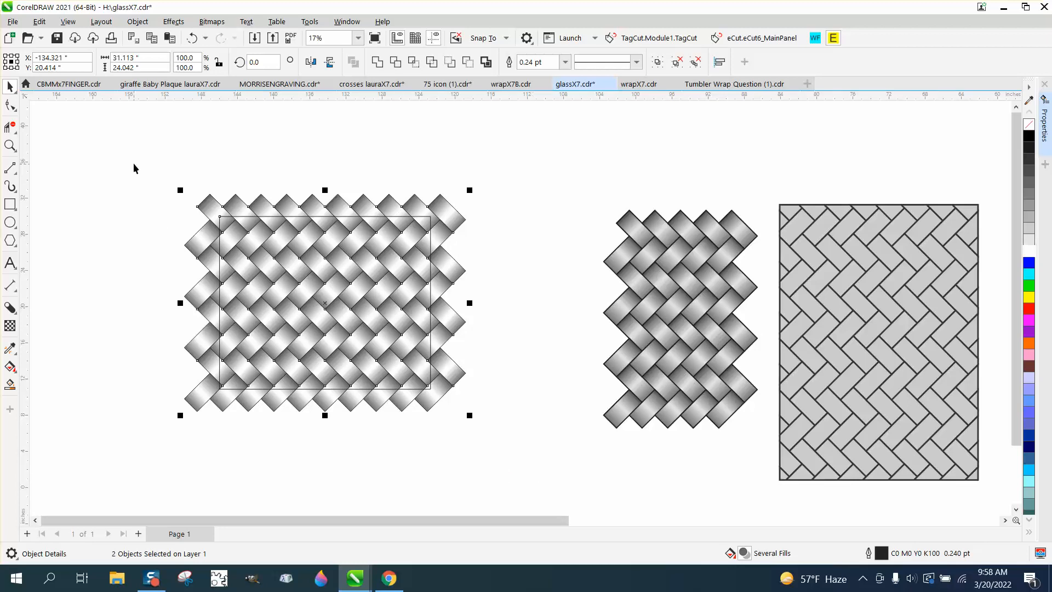
Intersect the rectangle with the weave and move the resulting cropped piece up and left onto empty canvas
drag(135, 165, 560, 472)
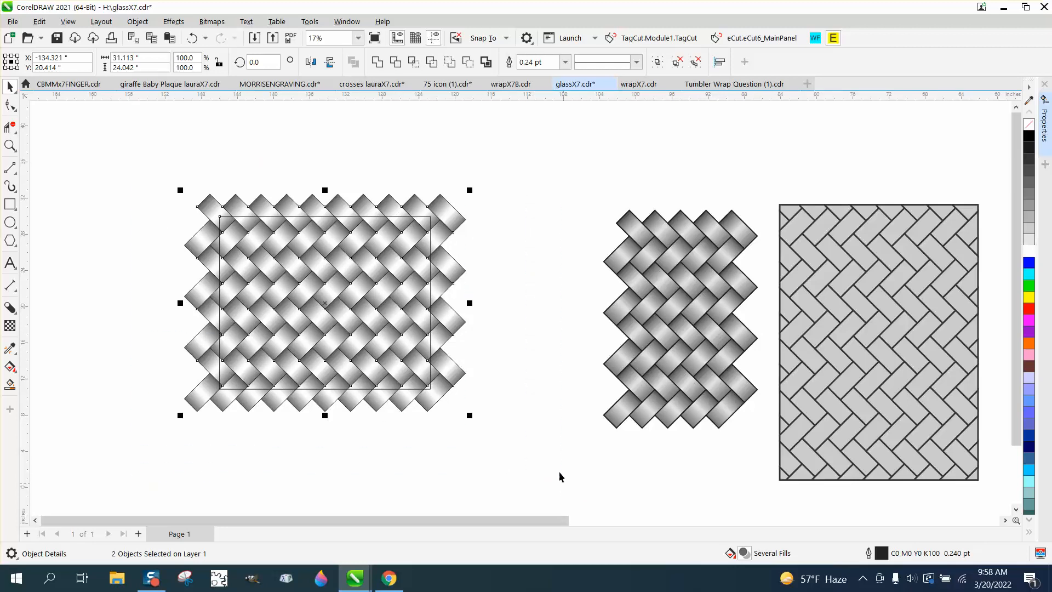
click(414, 63)
scroll(498, 324, down, 1)
drag(370, 320, 155, 224)
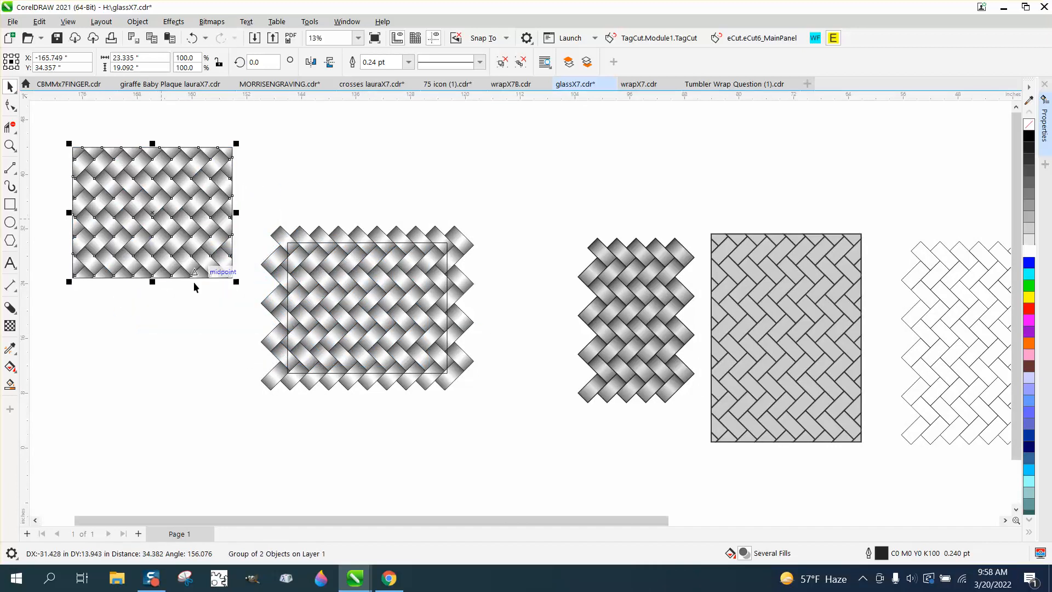
click(10, 145)
drag(148, 138, 295, 241)
scroll(360, 301, down, 3)
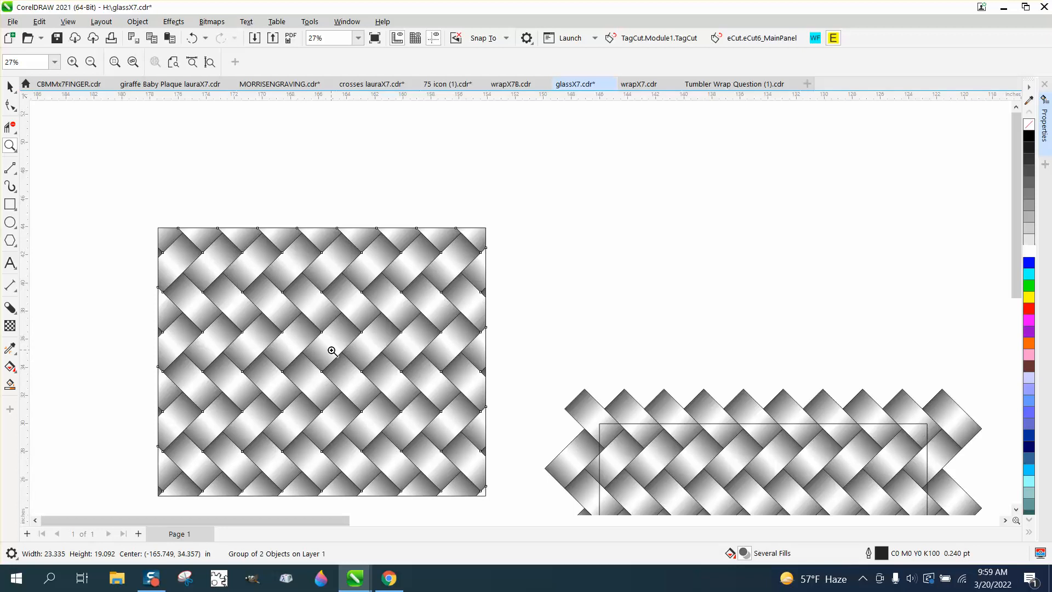
scroll(332, 352, down, 4)
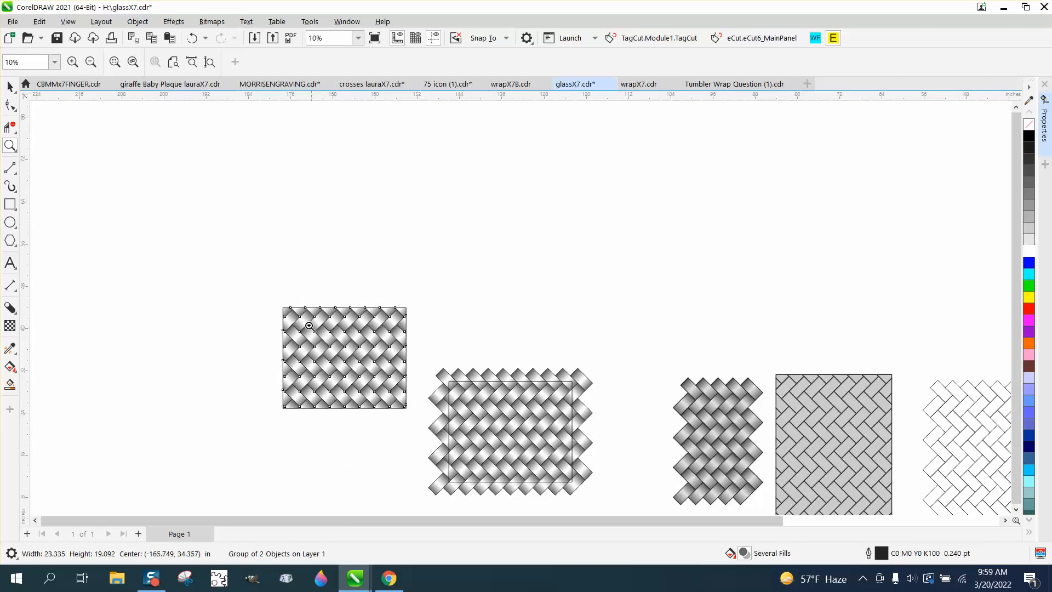
drag(432, 405, 432, 404)
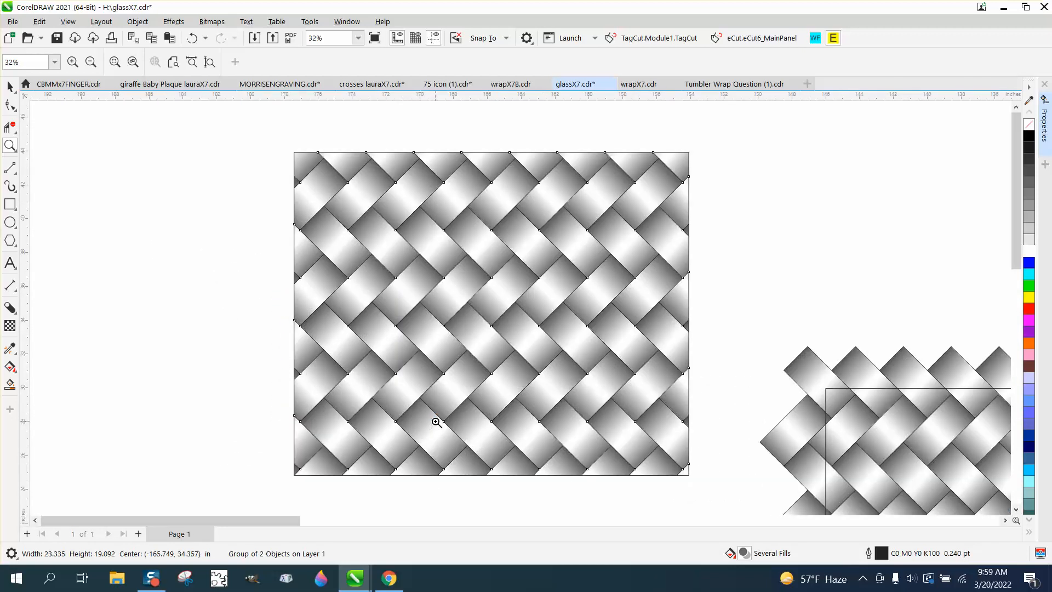